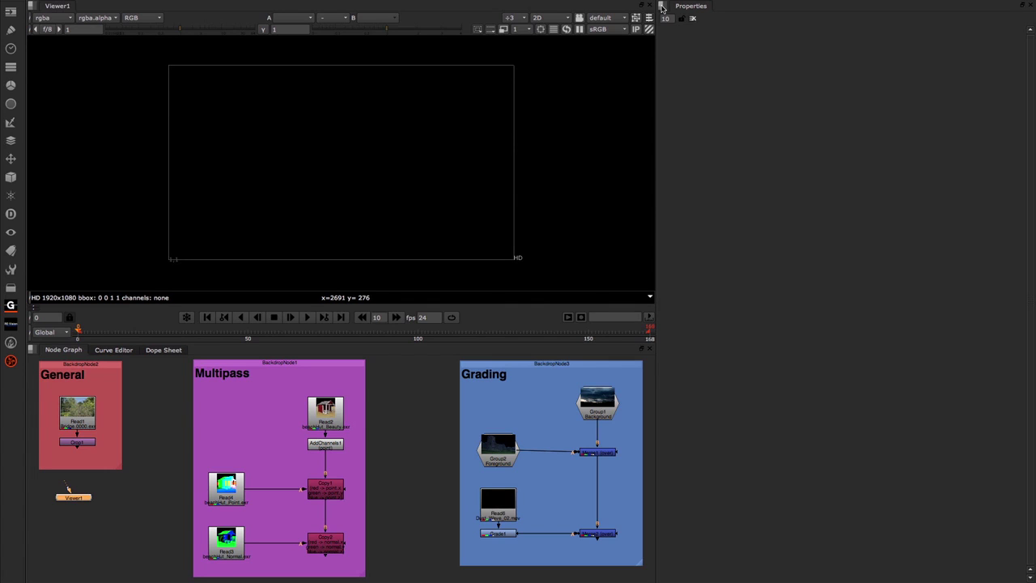
- Split the Properties pane top/bottom, set the lower half to Pixel Analyzer, and lower the divider
{"action": "left_click", "coordinate": [662, 9]}
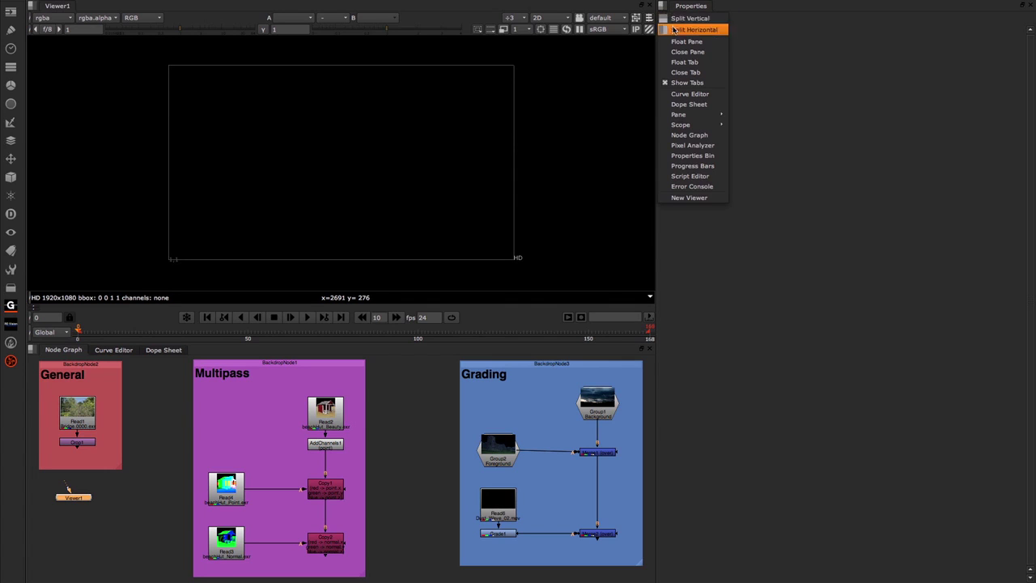
{"action": "left_click", "coordinate": [675, 19]}
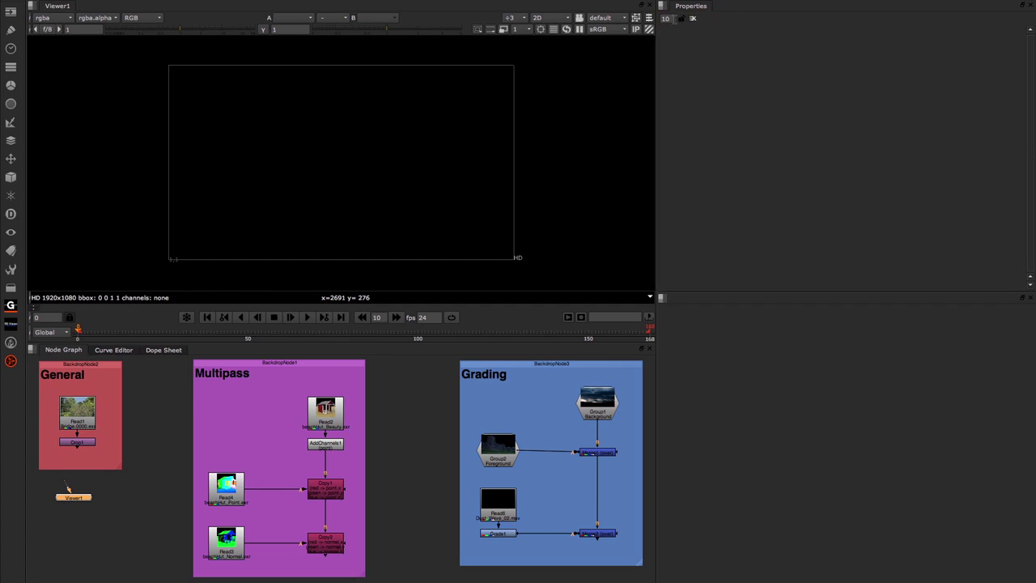
{"action": "left_click", "coordinate": [662, 299]}
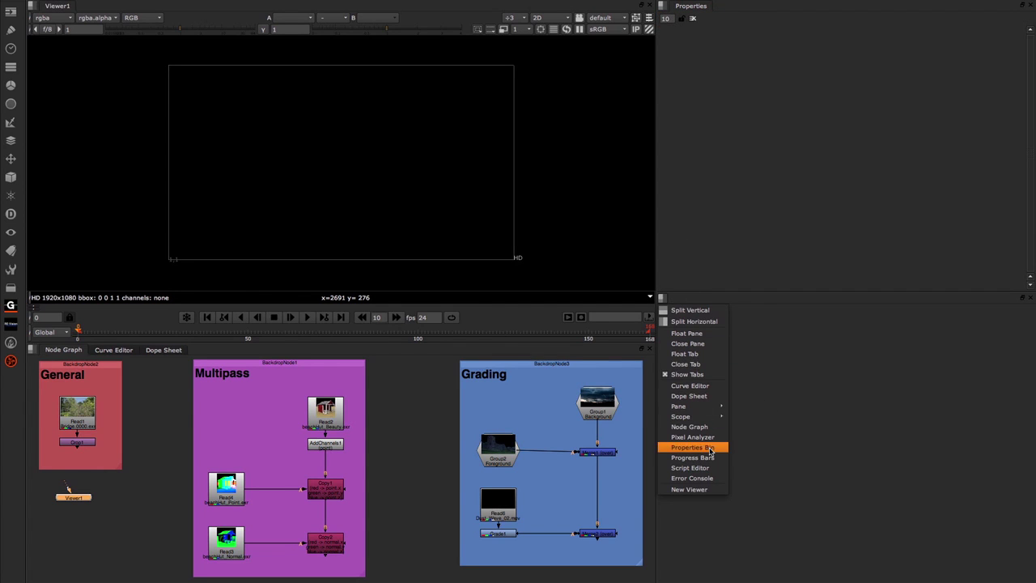
{"action": "mouse_move", "coordinate": [685, 414]}
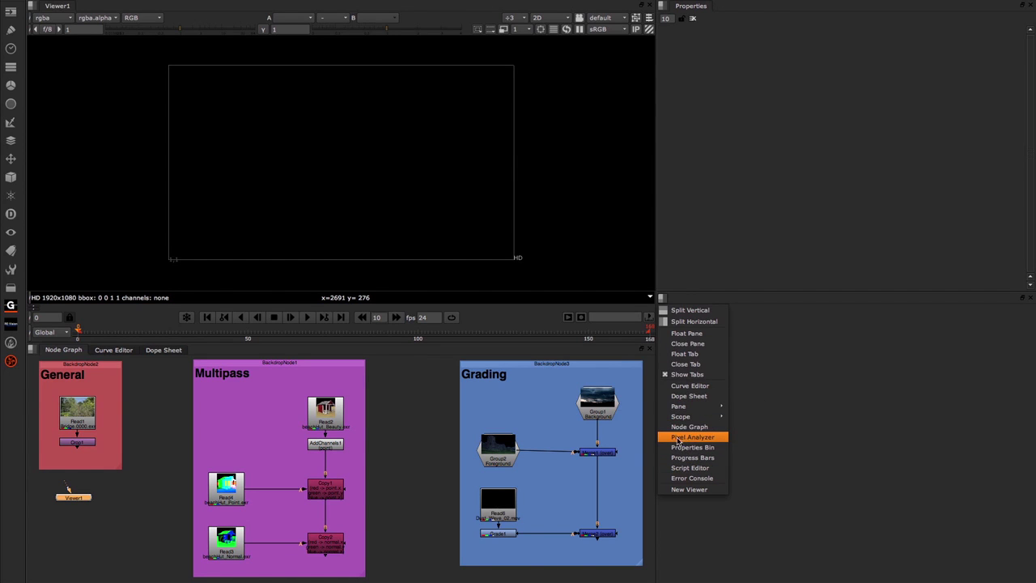
{"action": "left_click", "coordinate": [700, 438]}
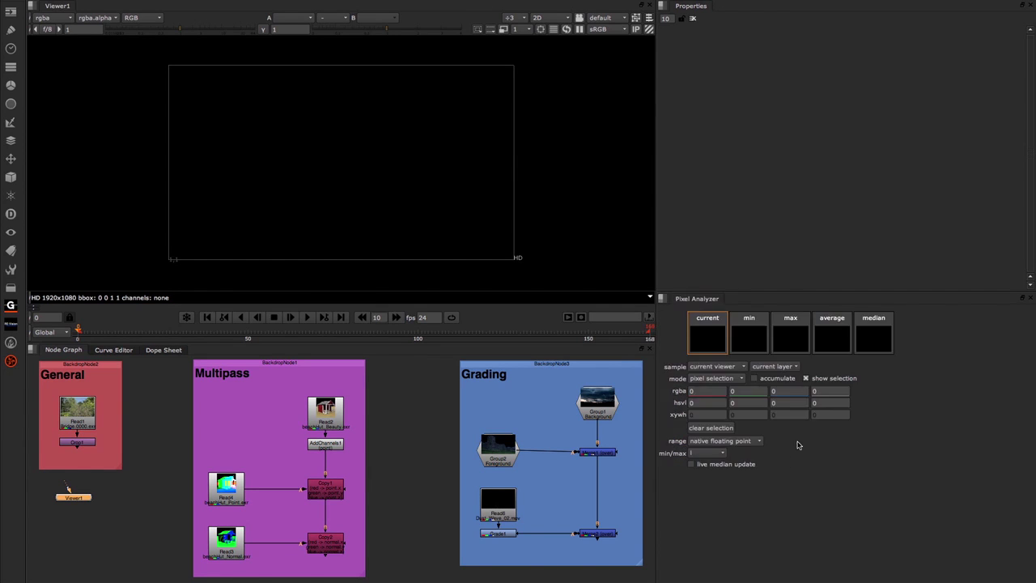
{"action": "left_click_drag", "start_coordinate": [709, 299], "coordinate": [716, 390]}
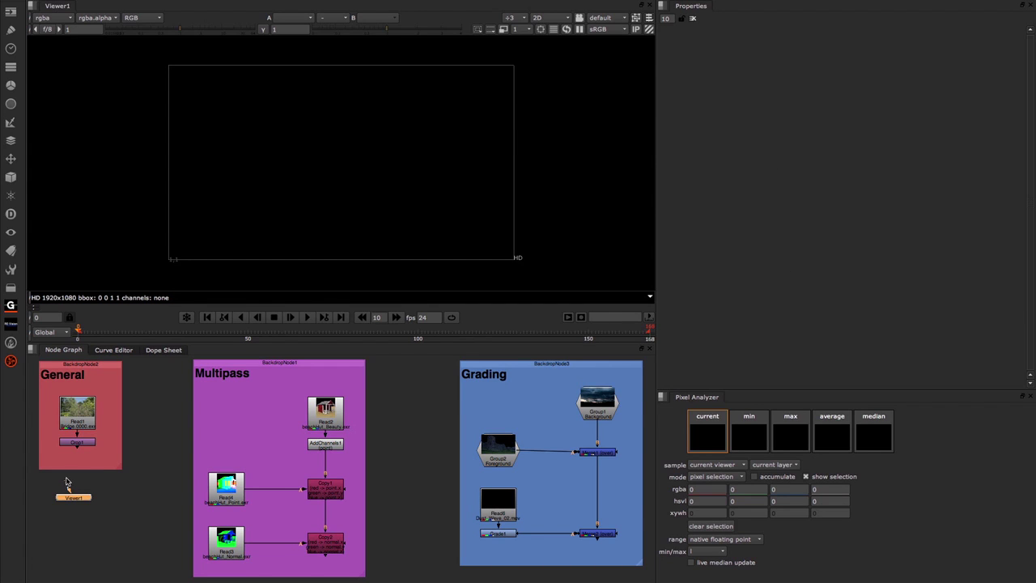
- Connect Viewer1 to Crop1 and add a Viewer2 fed by the Copy2 house render
{"action": "left_click_drag", "start_coordinate": [72, 489], "coordinate": [73, 446]}
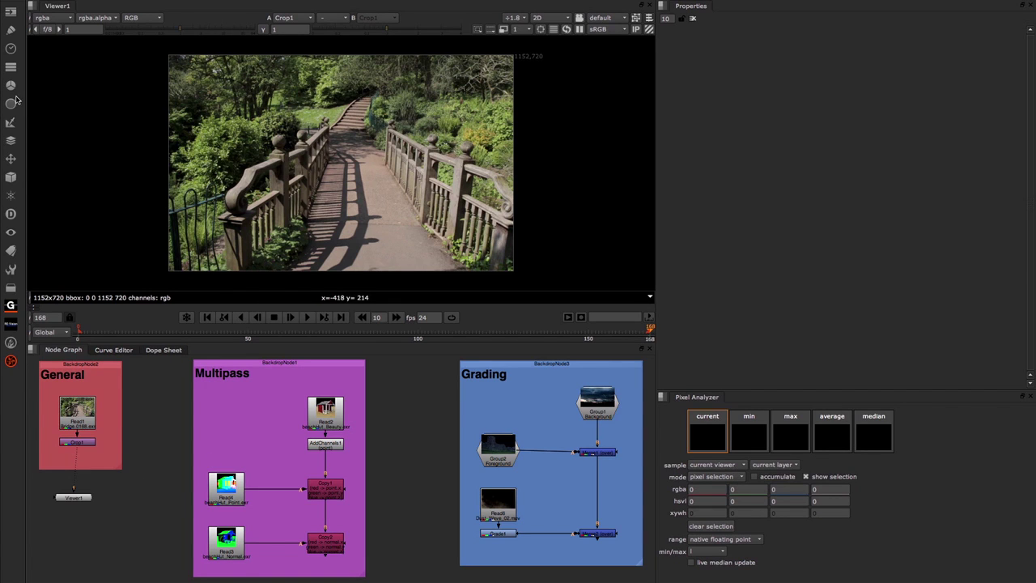
{"action": "left_click", "coordinate": [11, 13]}
{"action": "left_click", "coordinate": [45, 142]}
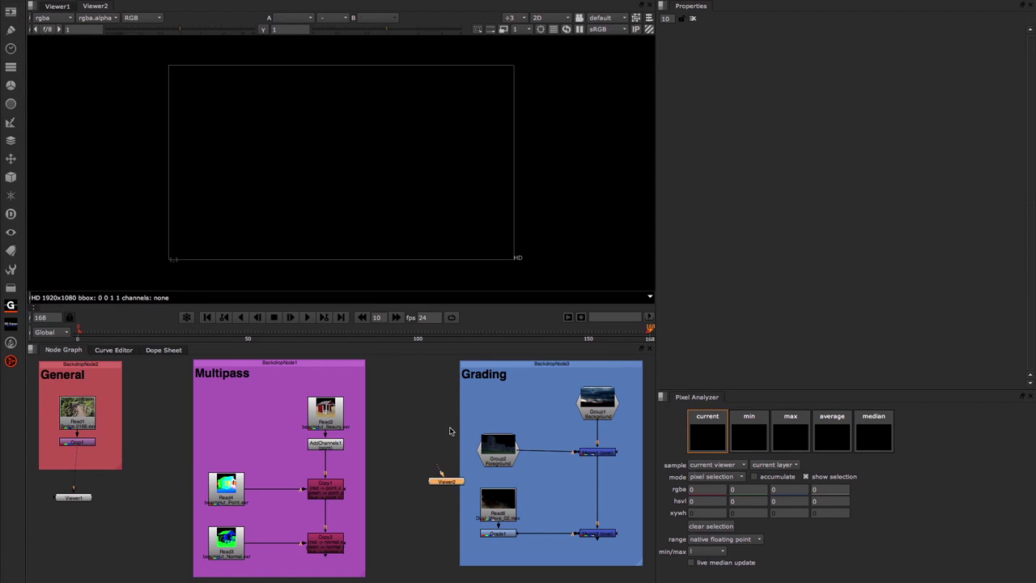
{"action": "left_click", "coordinate": [419, 550]}
{"action": "left_click_drag", "start_coordinate": [398, 551], "coordinate": [336, 546]}
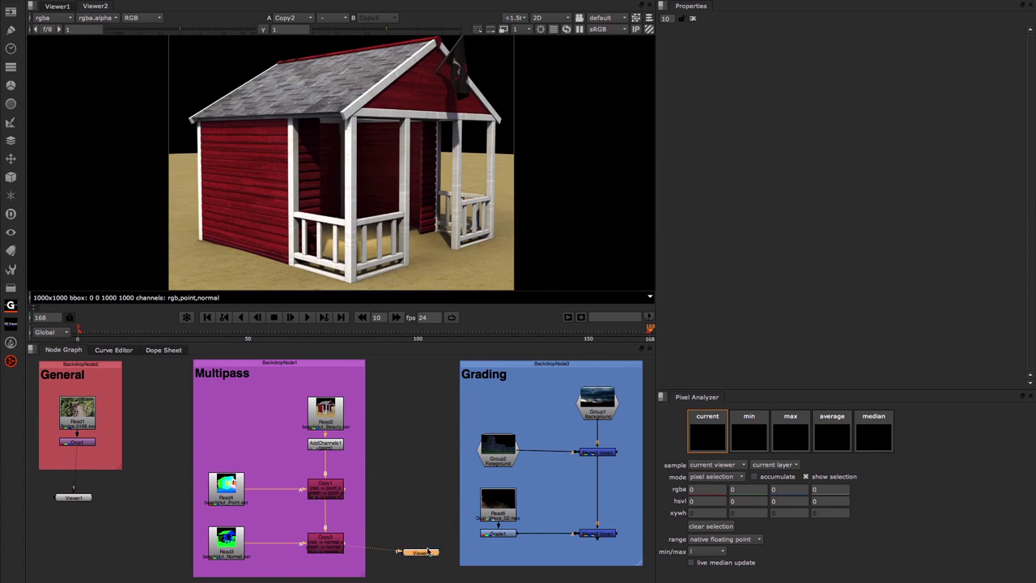
- Compare the Viewer1 and Viewer2 tabs, ending on Viewer1's bridge image
{"action": "left_click", "coordinate": [56, 7]}
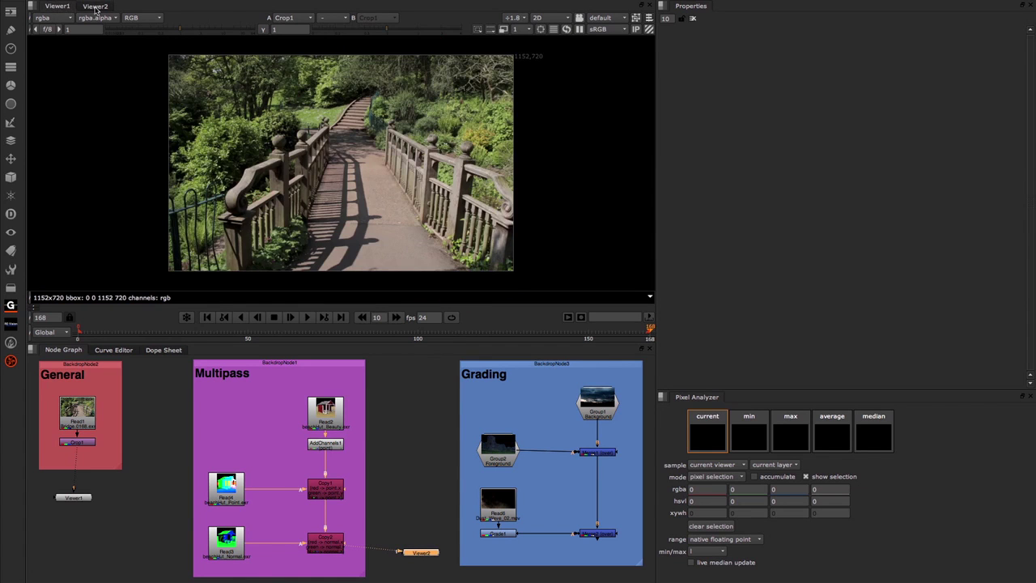
{"action": "left_click", "coordinate": [95, 6]}
{"action": "left_click", "coordinate": [57, 7]}
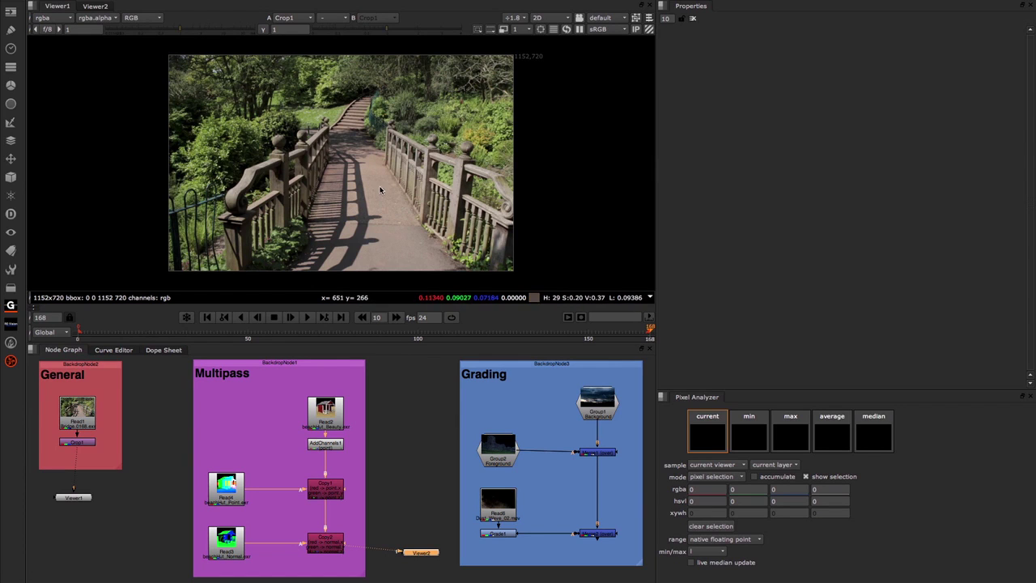
- Sample a bridge pixel, then switch the analyzer to Viewer2 and sample the red house wall
{"action": "left_click", "coordinate": [478, 126], "text": "ctrl"}
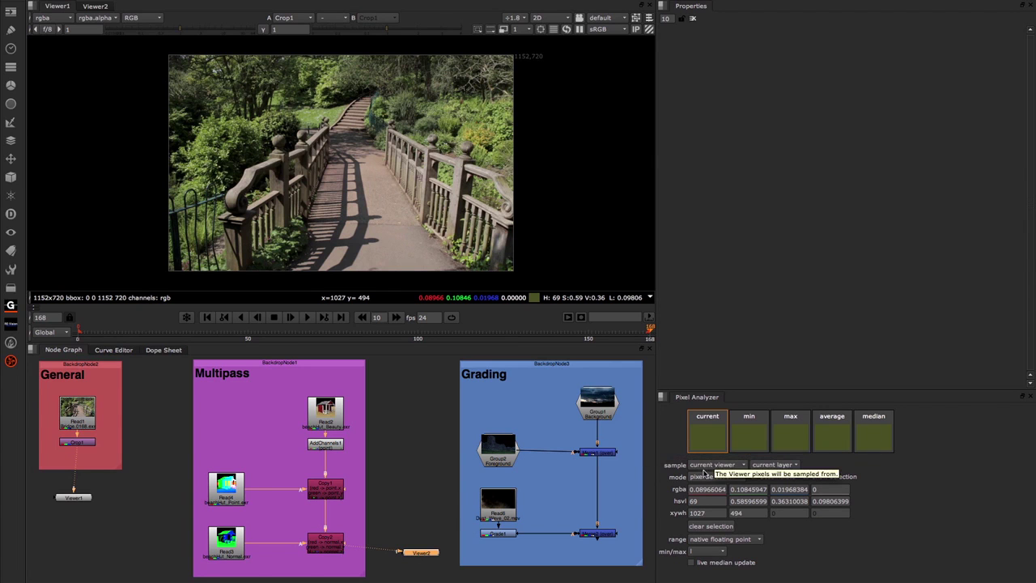
{"action": "left_click", "coordinate": [719, 466]}
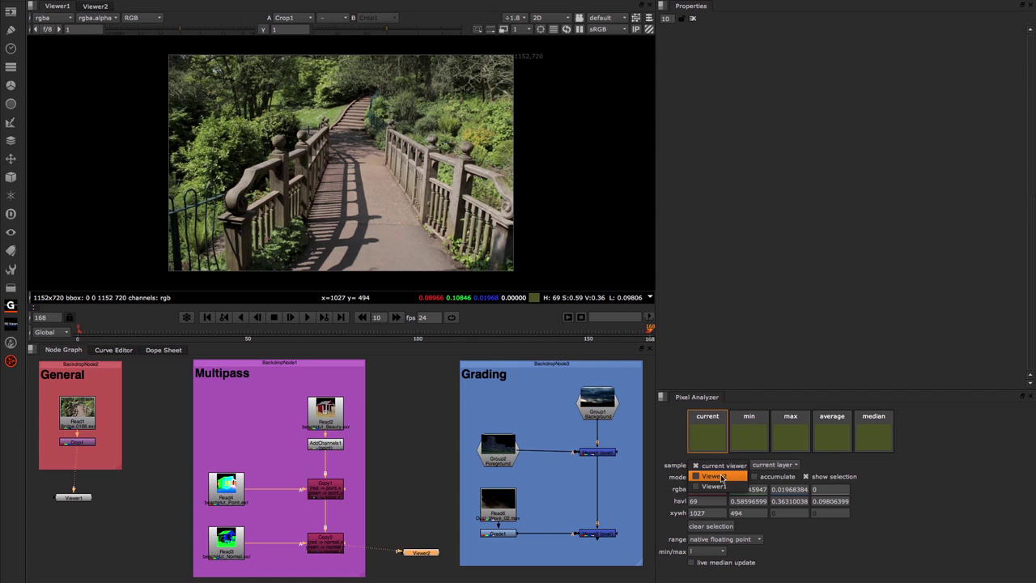
{"action": "left_click", "coordinate": [726, 478]}
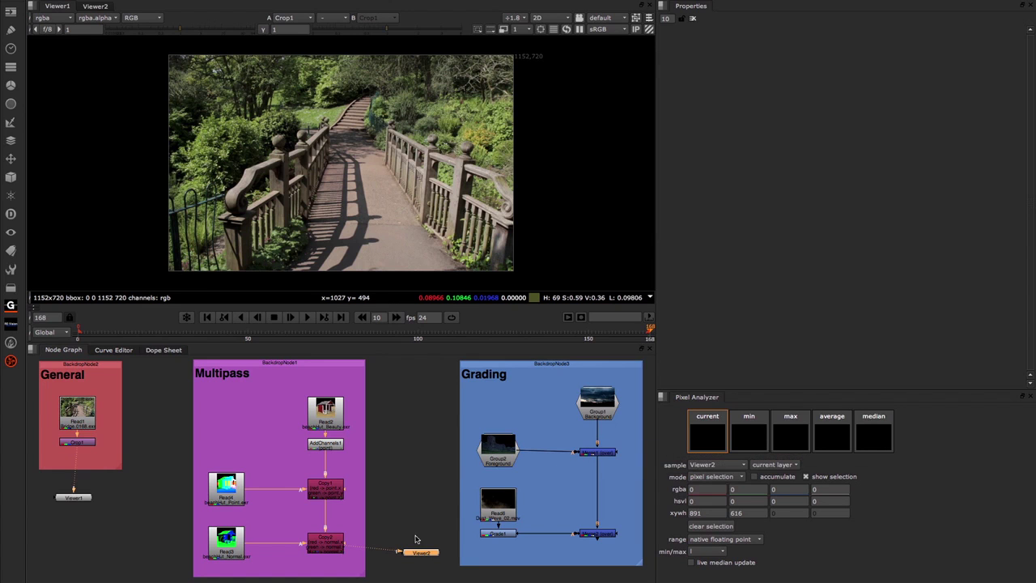
{"action": "left_click", "coordinate": [96, 6]}
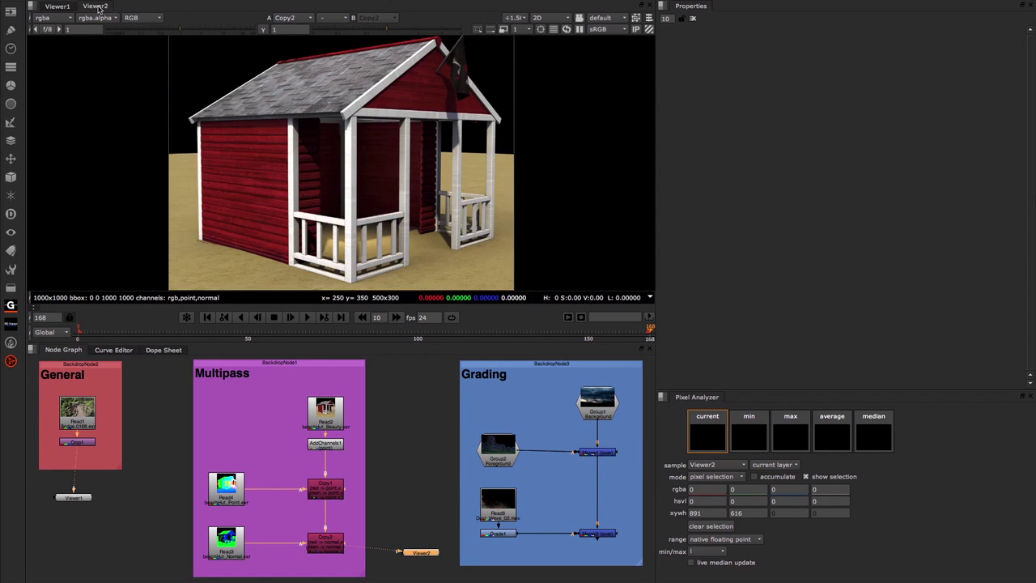
{"action": "left_click", "coordinate": [252, 187], "text": "ctrl"}
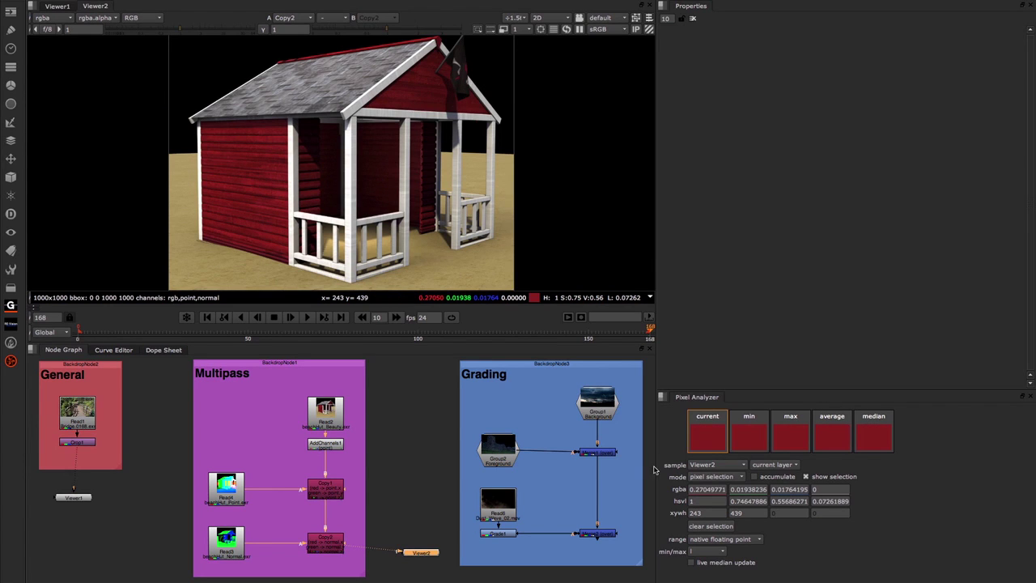
- Toggle the analyzer's source between viewers, settle on current viewer, and delete Viewer2
{"action": "left_click", "coordinate": [721, 467]}
{"action": "left_click", "coordinate": [722, 476]}
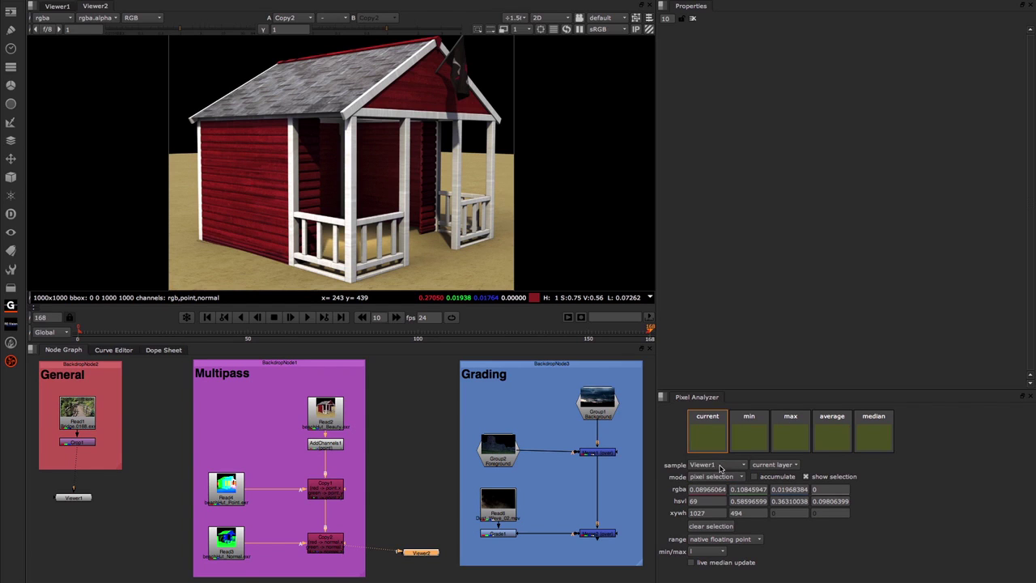
{"action": "left_click", "coordinate": [720, 467]}
{"action": "left_click", "coordinate": [715, 456]}
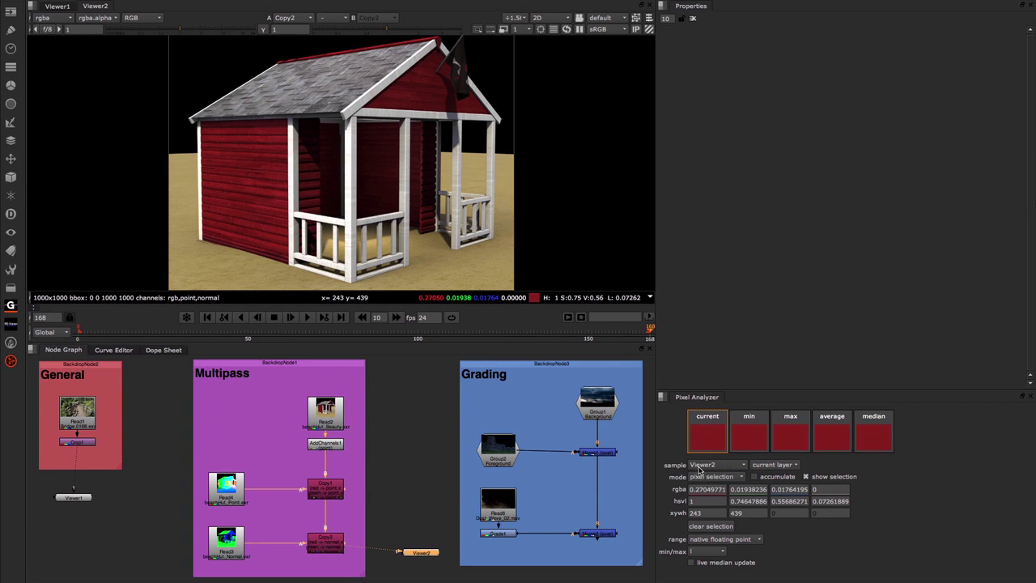
{"action": "left_click", "coordinate": [702, 467]}
{"action": "left_click", "coordinate": [703, 478]}
{"action": "left_click", "coordinate": [712, 466]}
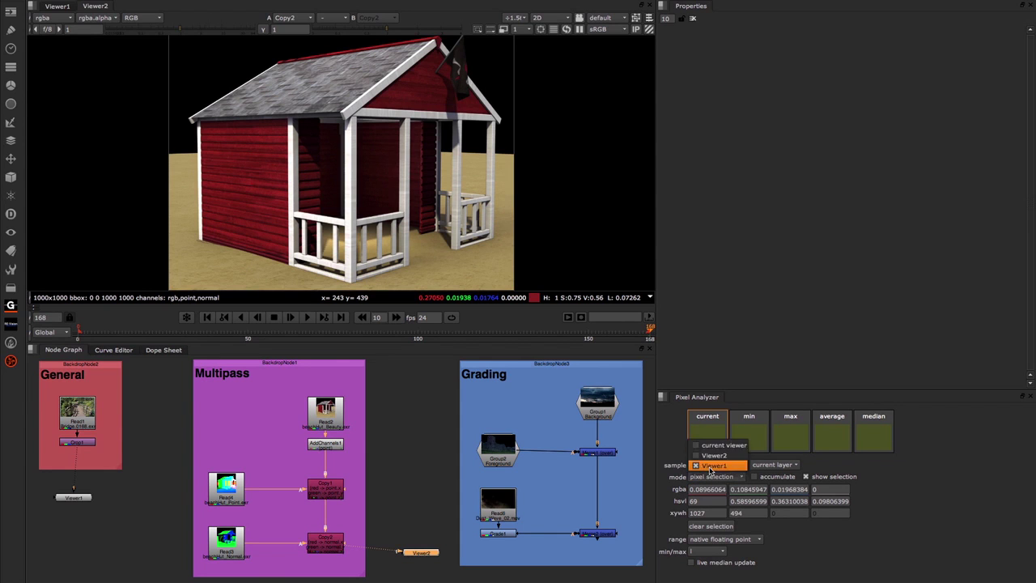
{"action": "left_click", "coordinate": [710, 447]}
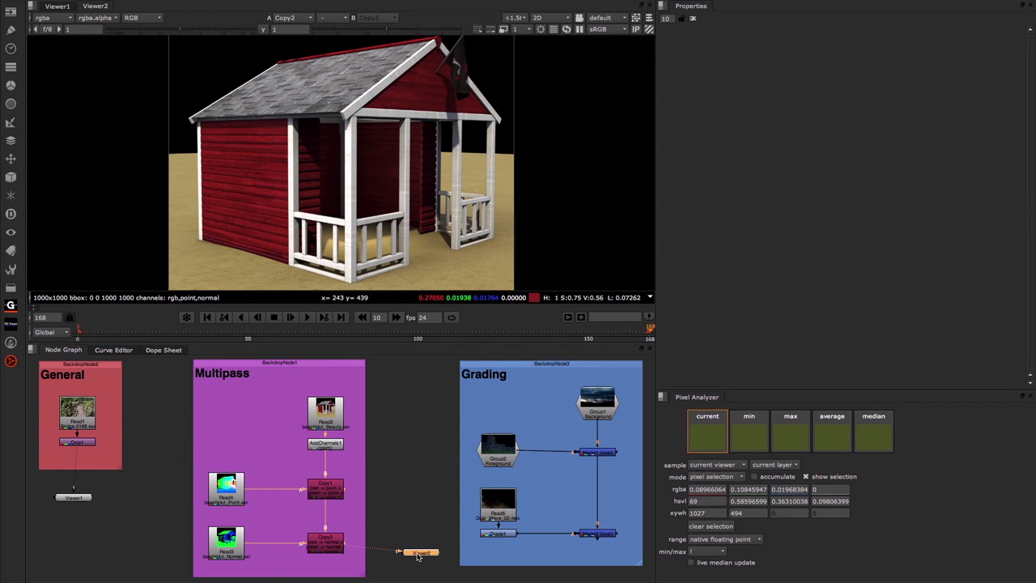
{"action": "key", "text": "Delete"}
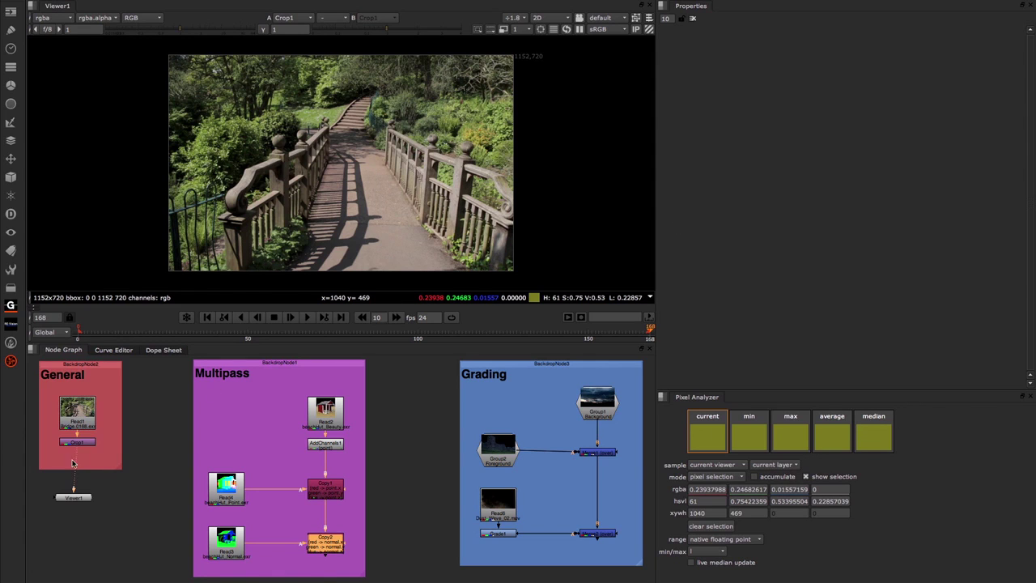
- Feed Viewer1 the Copy2 render, sample the house wall, and try the analyzer's normal and point layers
{"action": "left_click_drag", "start_coordinate": [78, 458], "coordinate": [325, 541]}
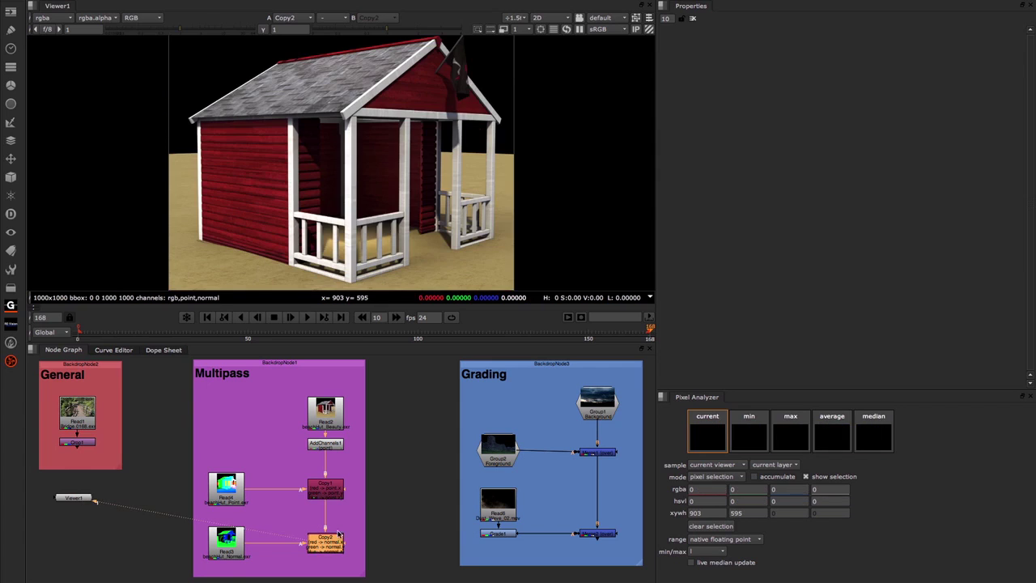
{"action": "left_click", "coordinate": [260, 176], "text": "ctrl"}
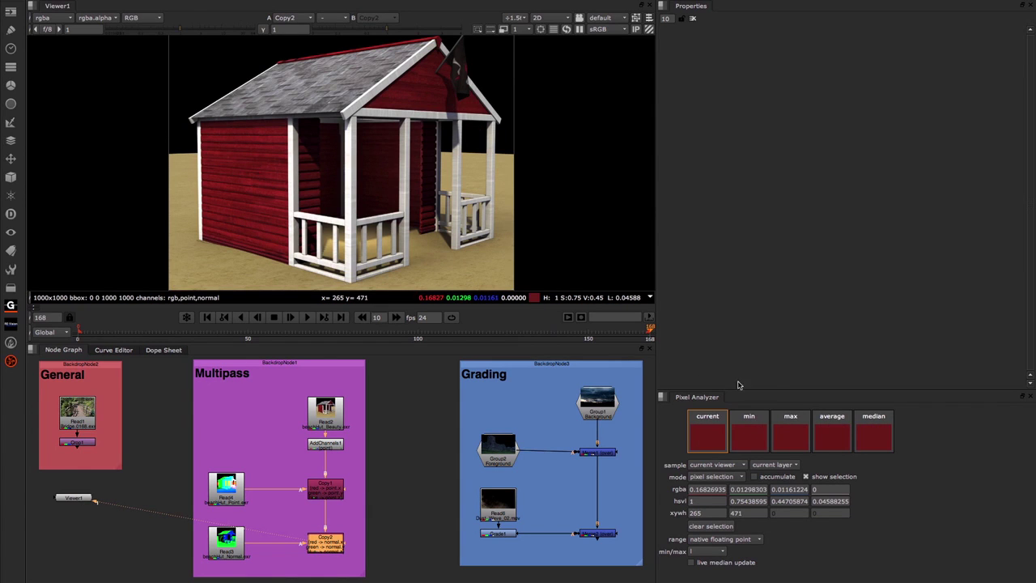
{"action": "left_click", "coordinate": [780, 466]}
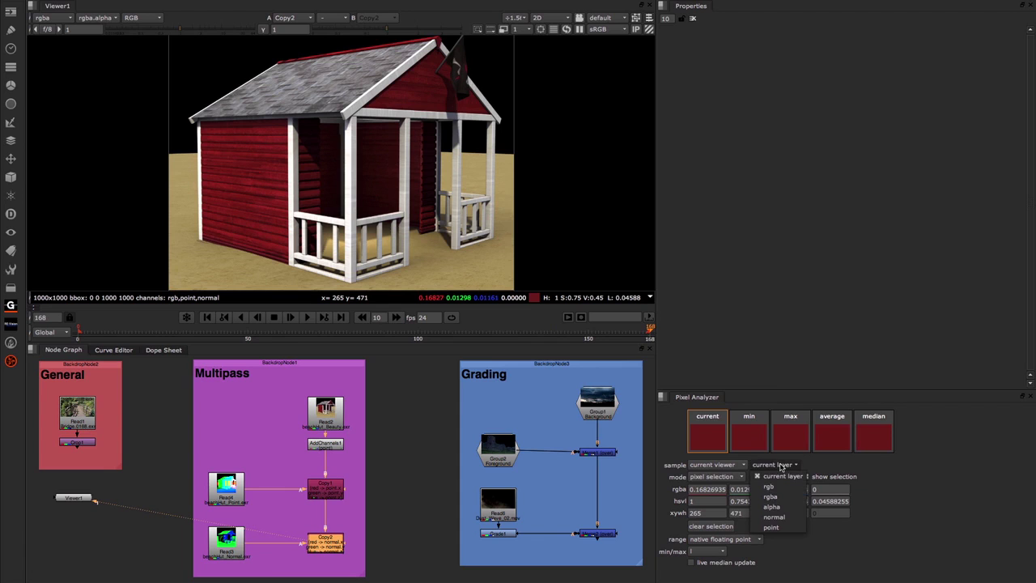
{"action": "left_click", "coordinate": [775, 517]}
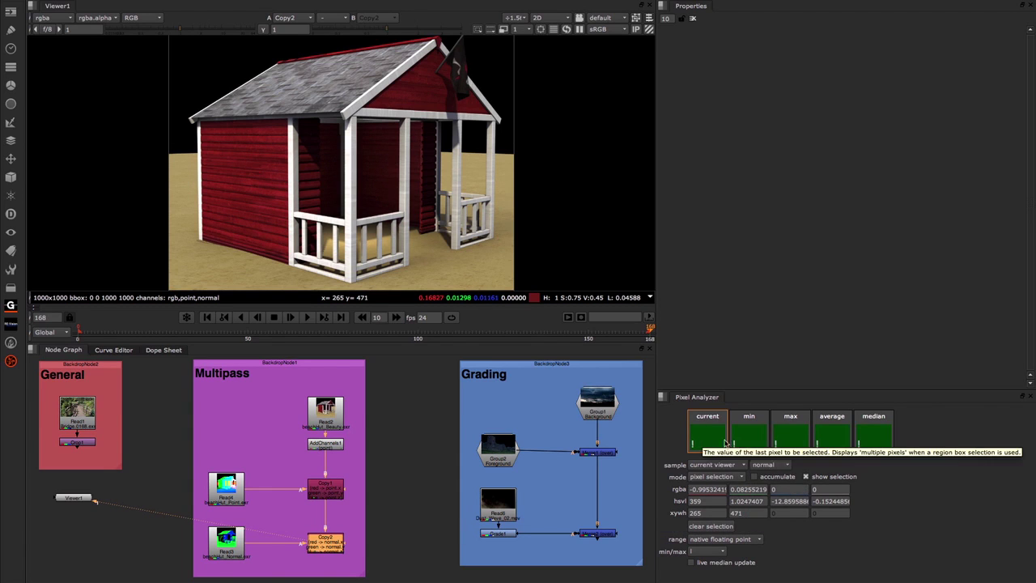
{"action": "left_click", "coordinate": [772, 465]}
{"action": "left_click", "coordinate": [772, 530]}
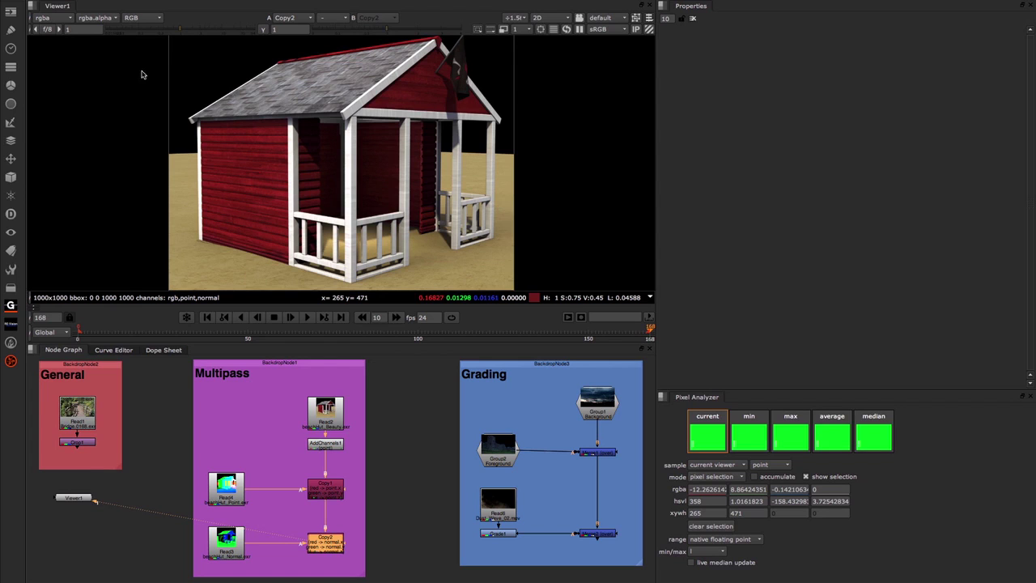
- Display the point pass, then the normal pass, in the viewer
{"action": "left_click", "coordinate": [53, 17]}
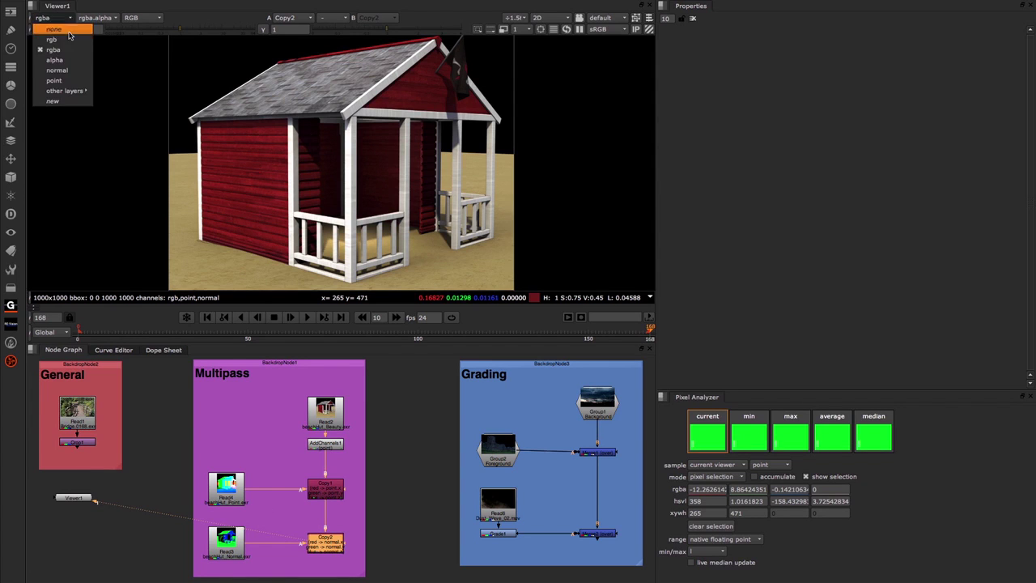
{"action": "left_click", "coordinate": [67, 81]}
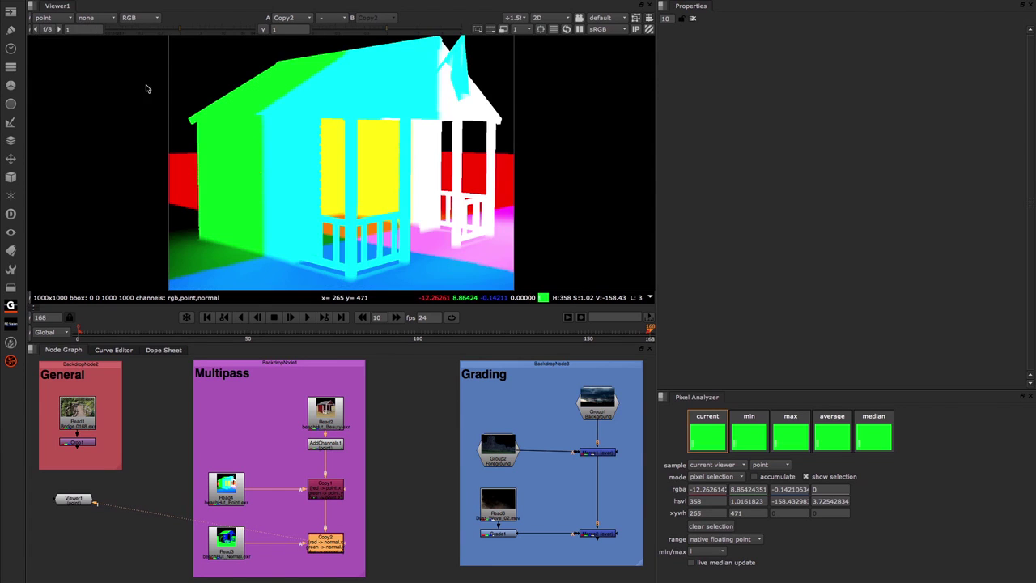
{"action": "left_click", "coordinate": [53, 19]}
{"action": "mouse_move", "coordinate": [62, 91]}
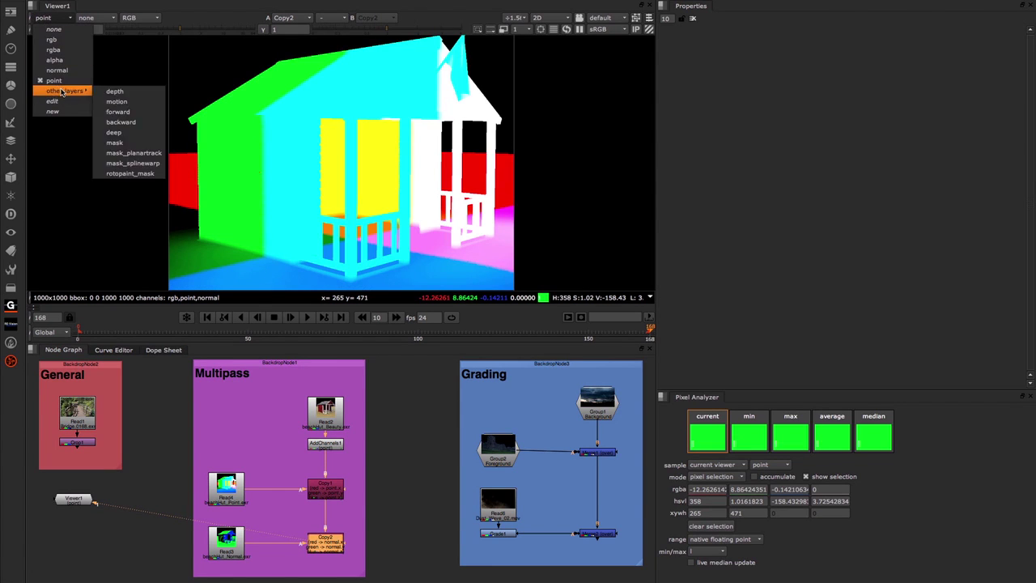
{"action": "left_click", "coordinate": [61, 71]}
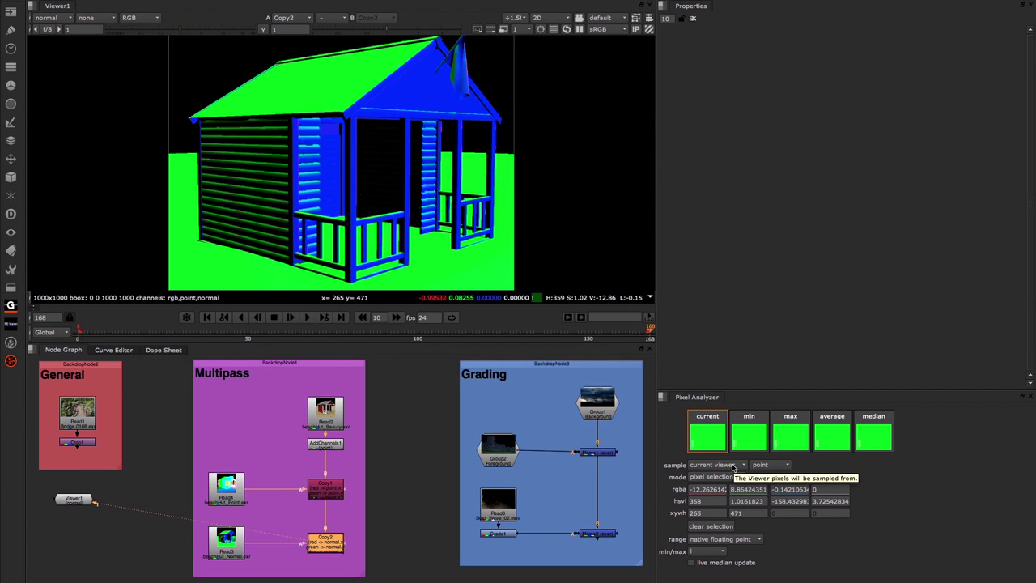
- Set the Pixel Analyzer layer to rgb and reconnect Viewer1 to Crop1
{"action": "left_click", "coordinate": [775, 466]}
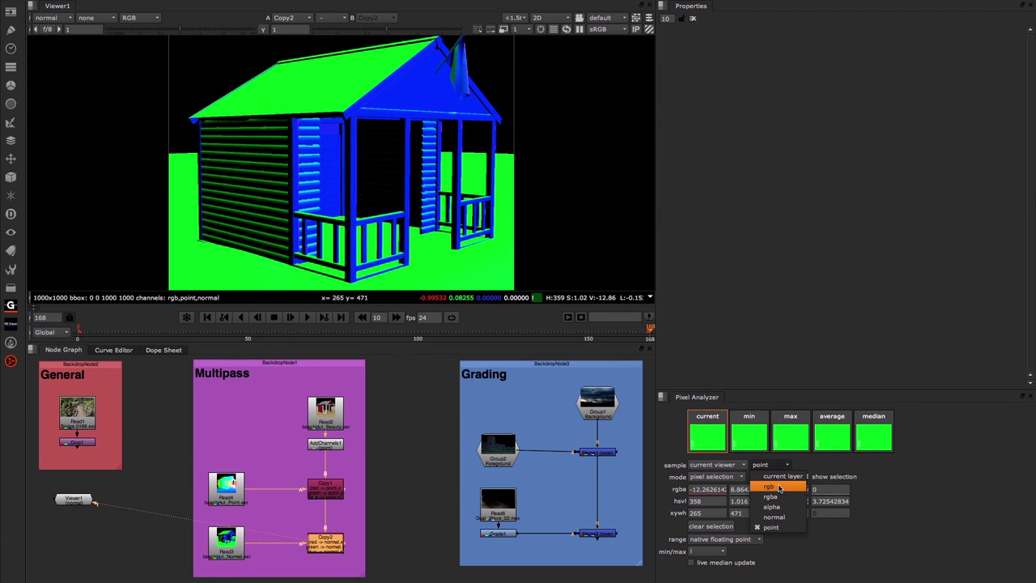
{"action": "left_click", "coordinate": [778, 487]}
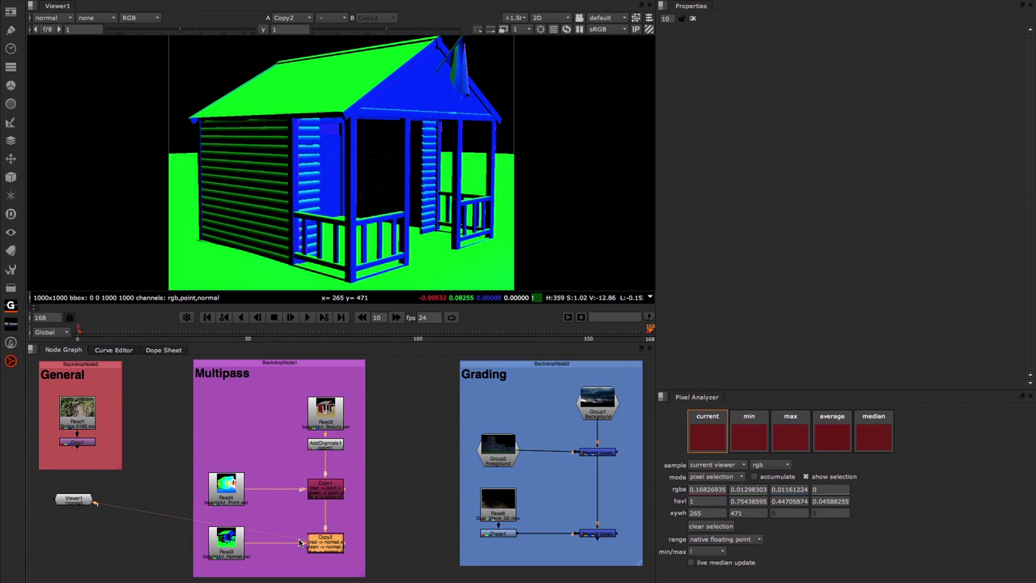
{"action": "left_click_drag", "start_coordinate": [93, 495], "coordinate": [77, 446]}
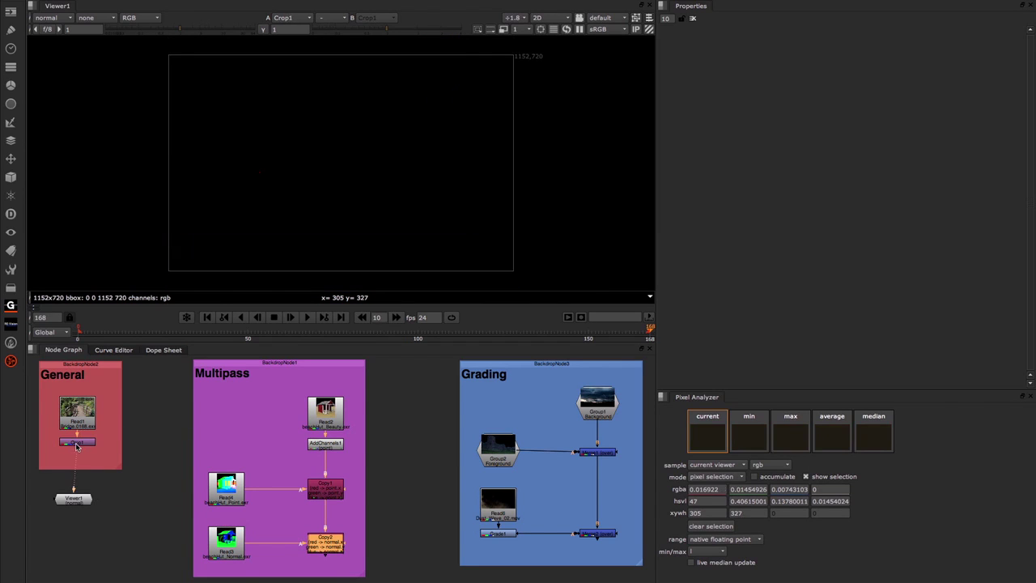
{"action": "left_click", "coordinate": [53, 18]}
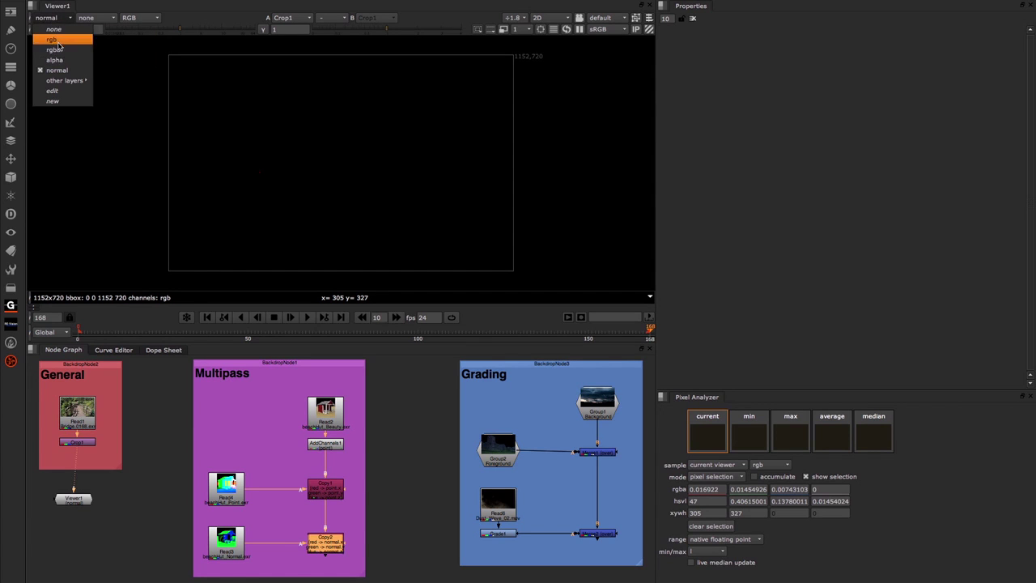
- View the bridge image in rgba and sample foliage, shadow, and the railing pixel at 262, 313
{"action": "left_click", "coordinate": [59, 50]}
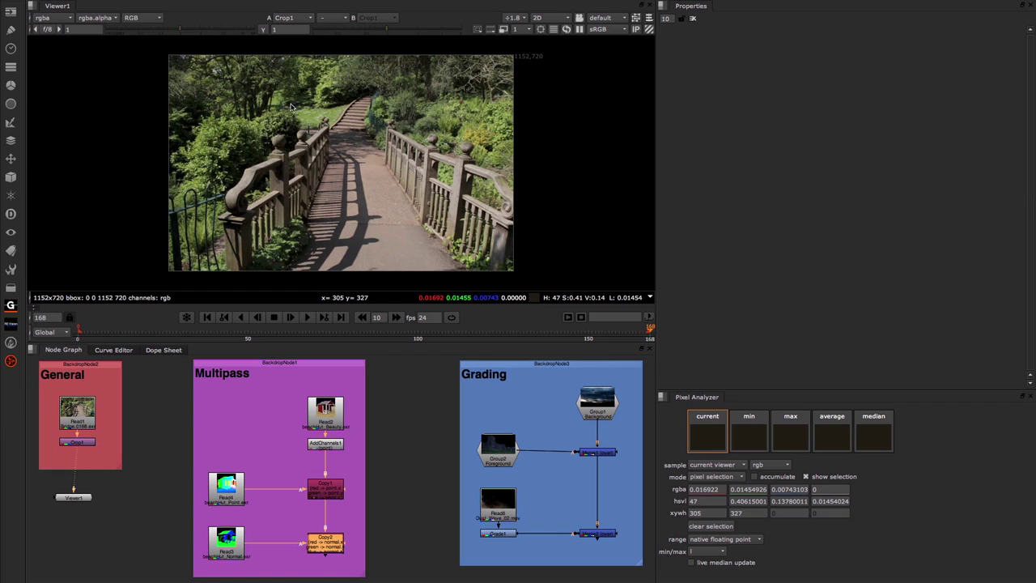
{"action": "left_click", "coordinate": [233, 130], "text": "ctrl"}
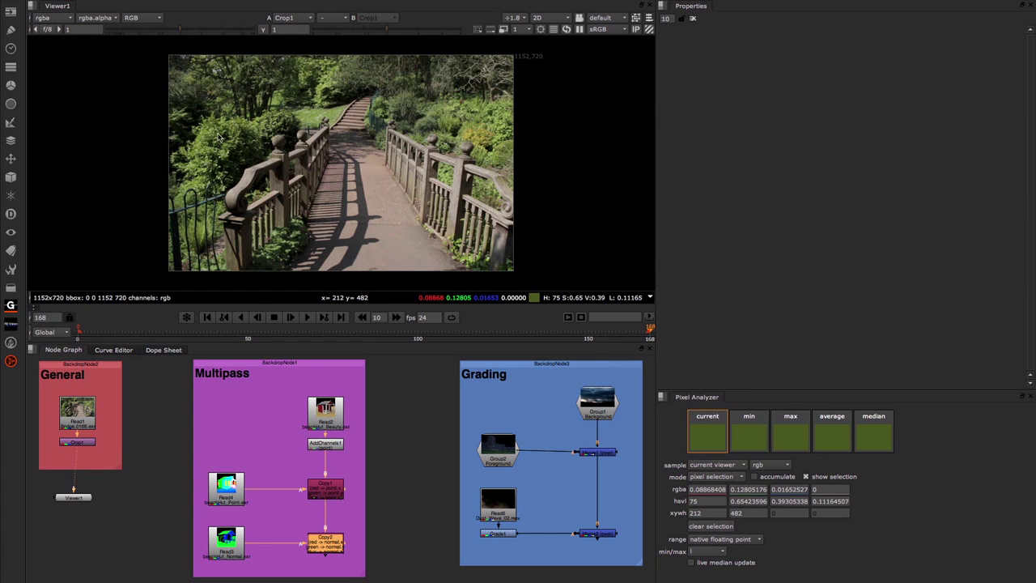
{"action": "left_click", "coordinate": [356, 246], "text": "ctrl"}
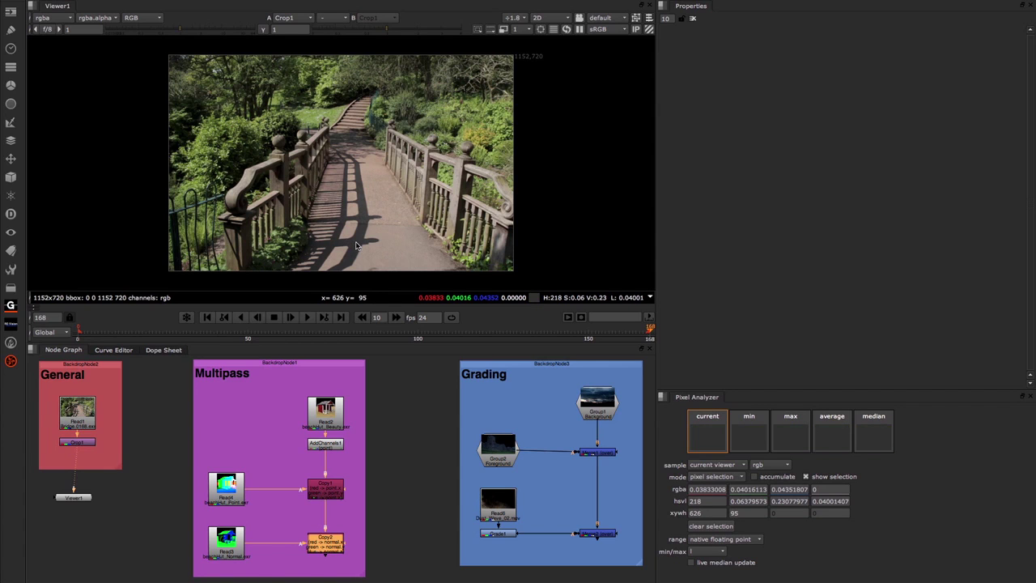
{"action": "left_click", "coordinate": [313, 117], "text": "ctrl"}
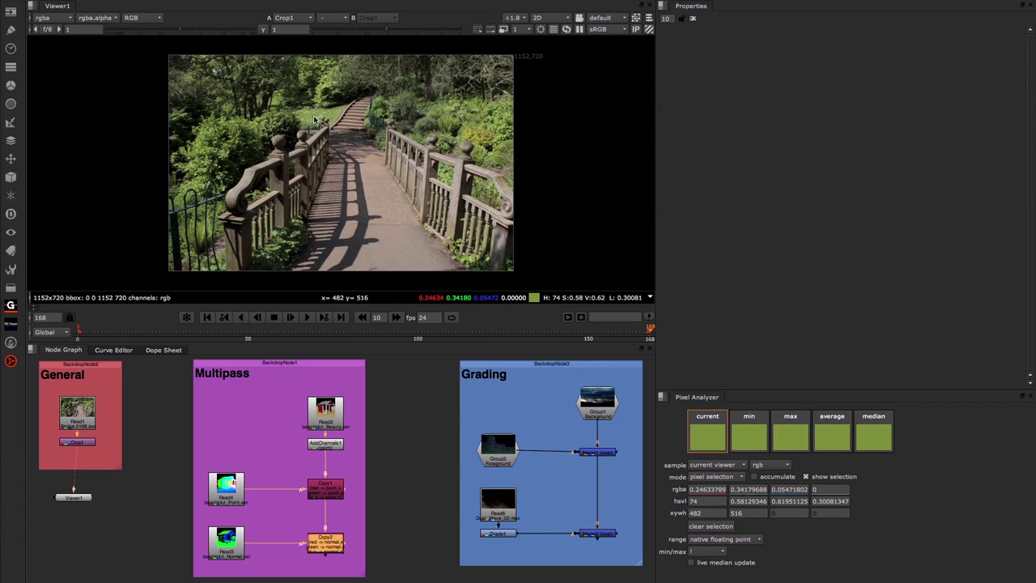
{"action": "left_click", "coordinate": [247, 177], "text": "ctrl"}
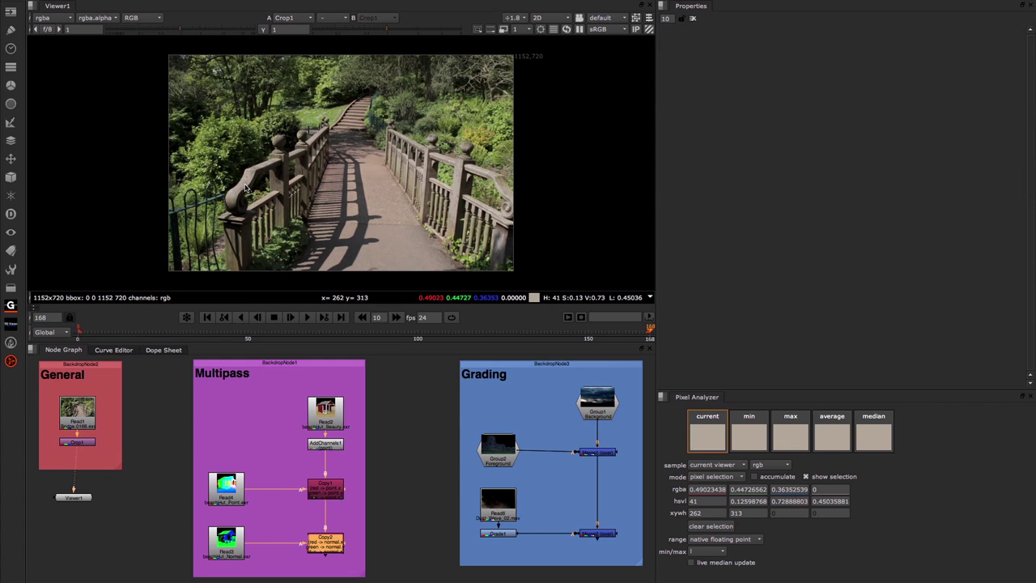
- Zoom into the path, sample a shadow pixel, then drag sample trails across the sunlit path
{"action": "scroll", "coordinate": [226, 199], "scroll_direction": "up", "scroll_amount": 2}
{"action": "scroll", "coordinate": [356, 201], "scroll_direction": "up", "scroll_amount": 5}
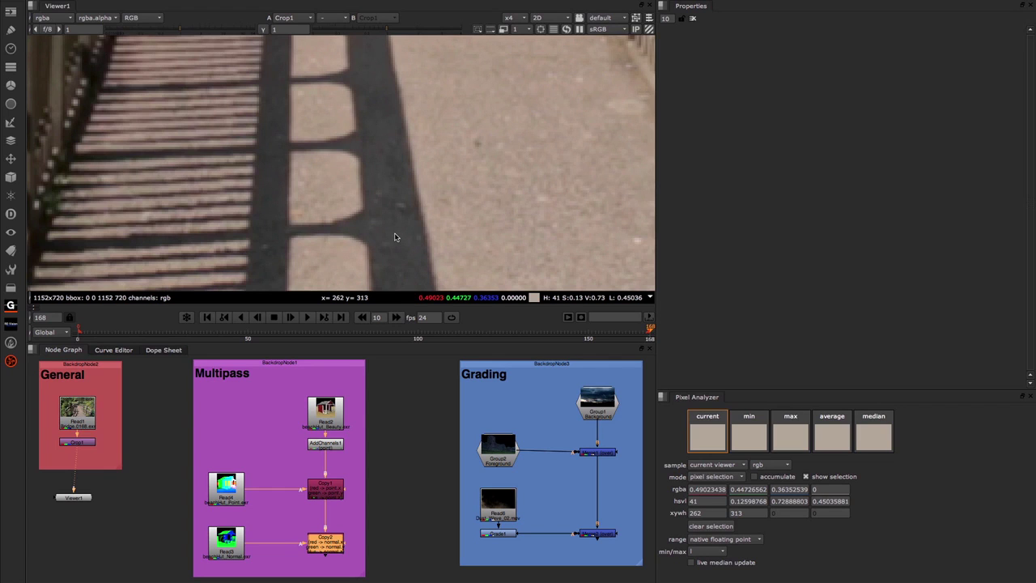
{"action": "left_click", "coordinate": [392, 237], "text": "ctrl"}
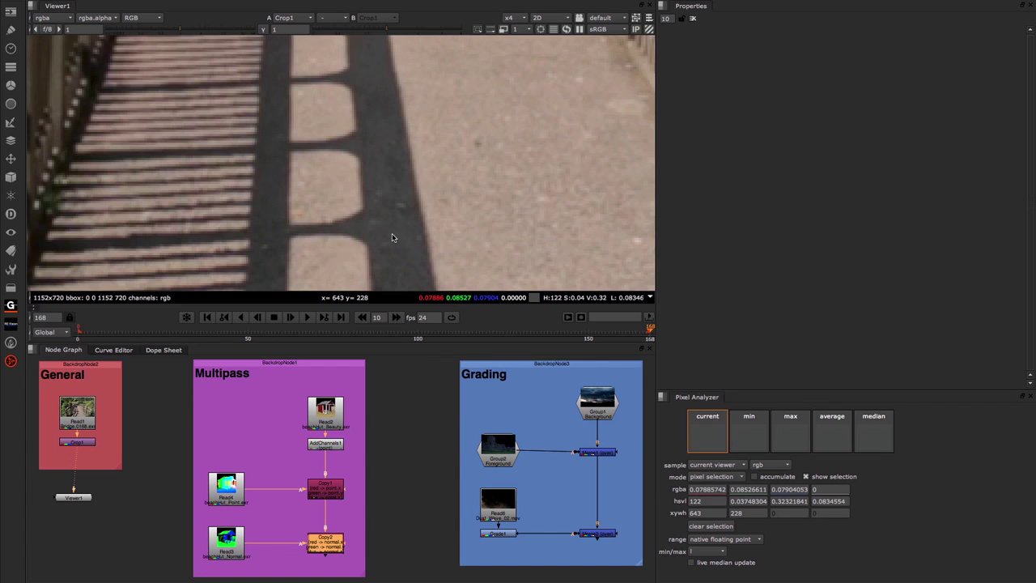
{"action": "left_click_drag", "start_coordinate": [392, 237], "coordinate": [420, 237], "text": "ctrl"}
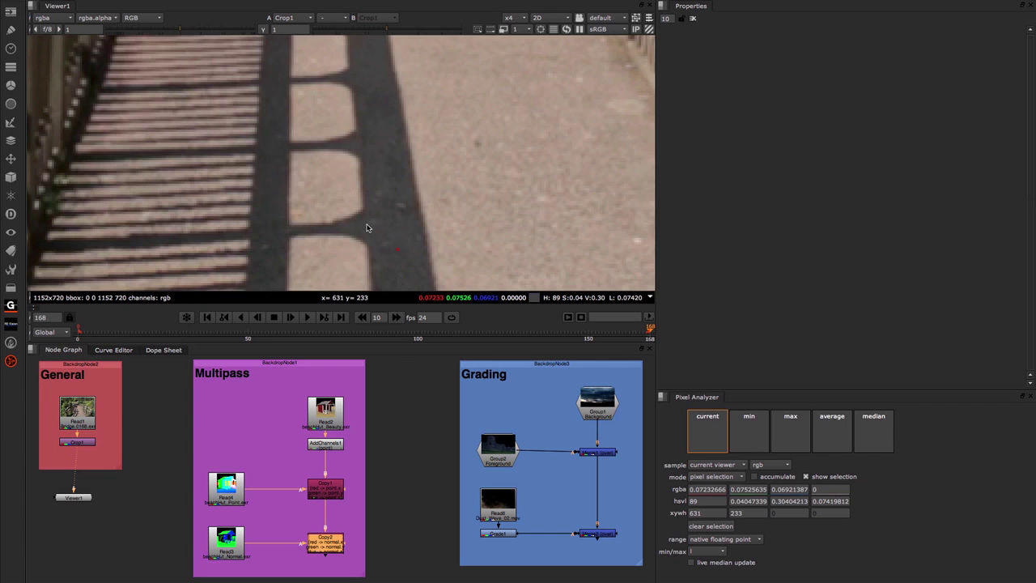
{"action": "left_click_drag", "start_coordinate": [366, 227], "coordinate": [562, 215], "text": "ctrl"}
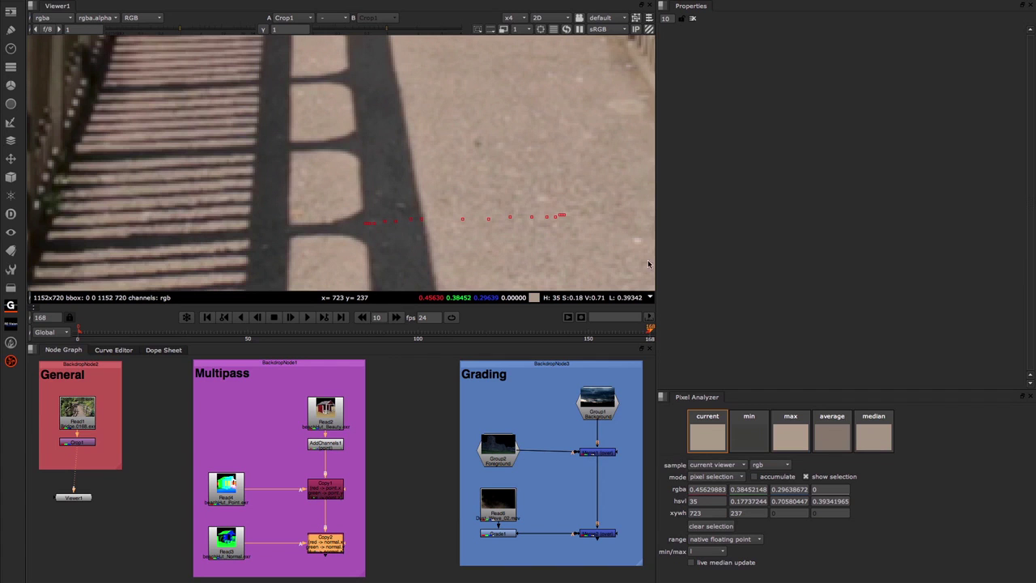
{"action": "scroll", "coordinate": [401, 195], "scroll_direction": "down", "scroll_amount": 6}
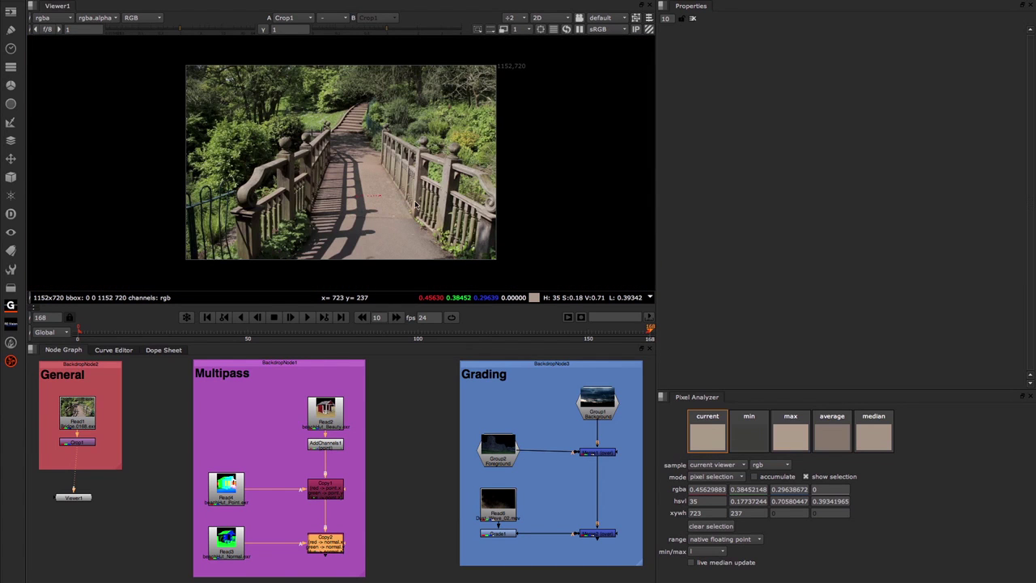
- Sample a shadow pixel, a large image region, then a 144x130 foliage patch at 982, 412
{"action": "left_click", "coordinate": [363, 221], "text": "ctrl"}
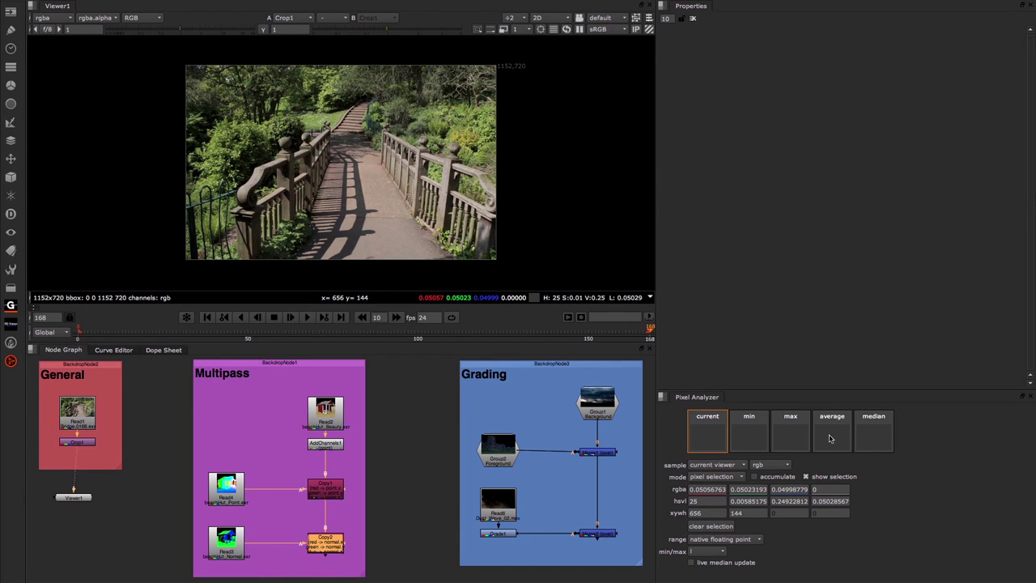
{"action": "mouse_move", "coordinate": [485, 307]}
{"action": "left_click_drag", "start_coordinate": [217, 88], "coordinate": [458, 243], "text": "ctrl+shift"}
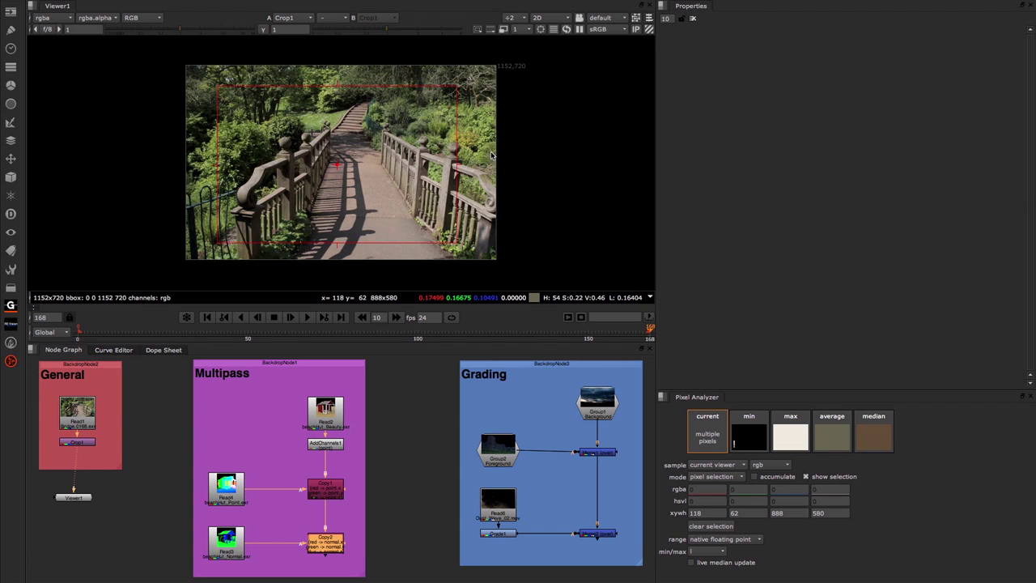
{"action": "left_click_drag", "start_coordinate": [489, 150], "coordinate": [451, 113], "text": "ctrl+shift"}
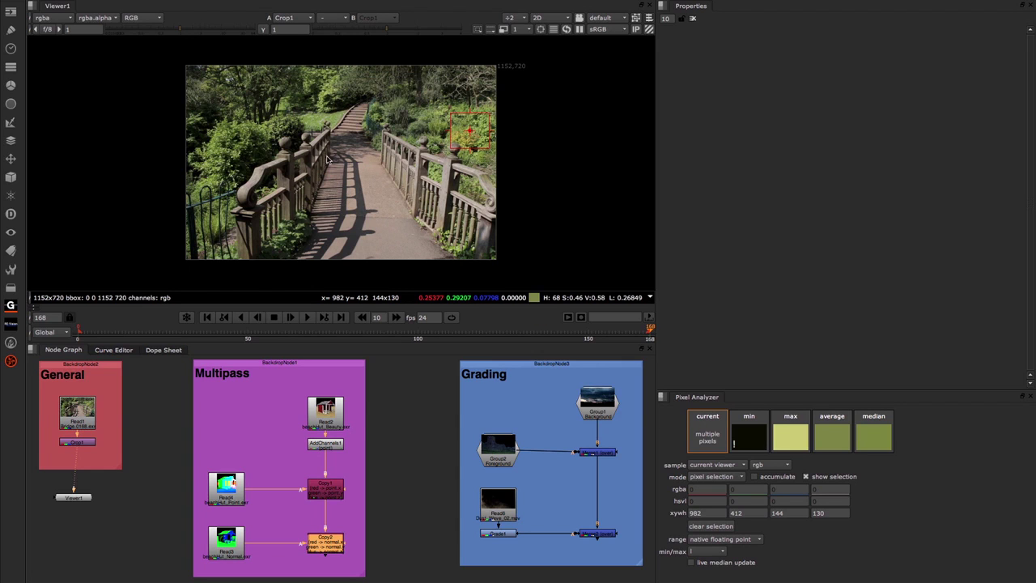
- Replace the region with a left-foliage area, then a single pixel at 346, 510
{"action": "left_click", "coordinate": [221, 156], "text": "ctrl"}
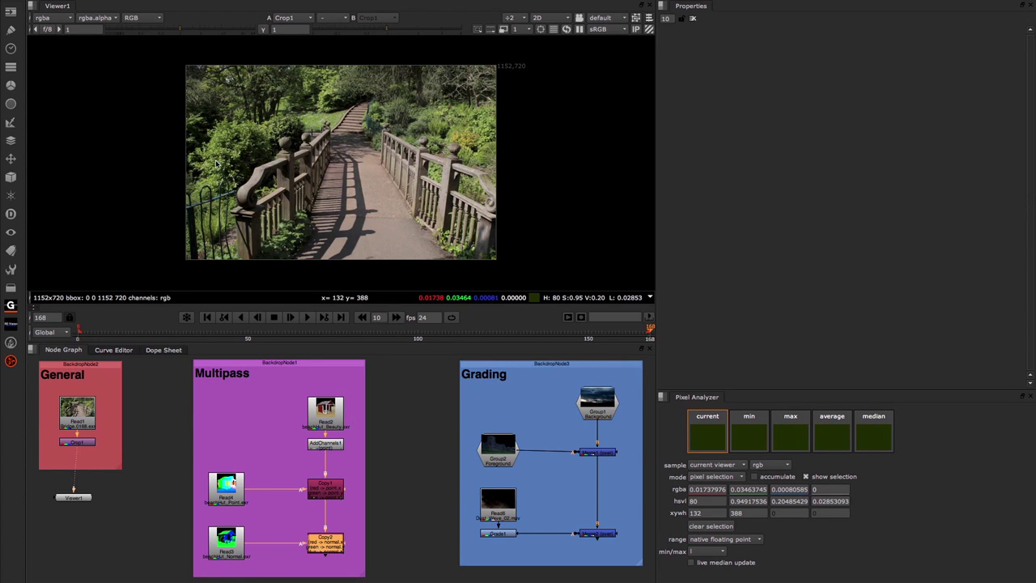
{"action": "left_click_drag", "start_coordinate": [217, 167], "coordinate": [234, 159], "text": "ctrl"}
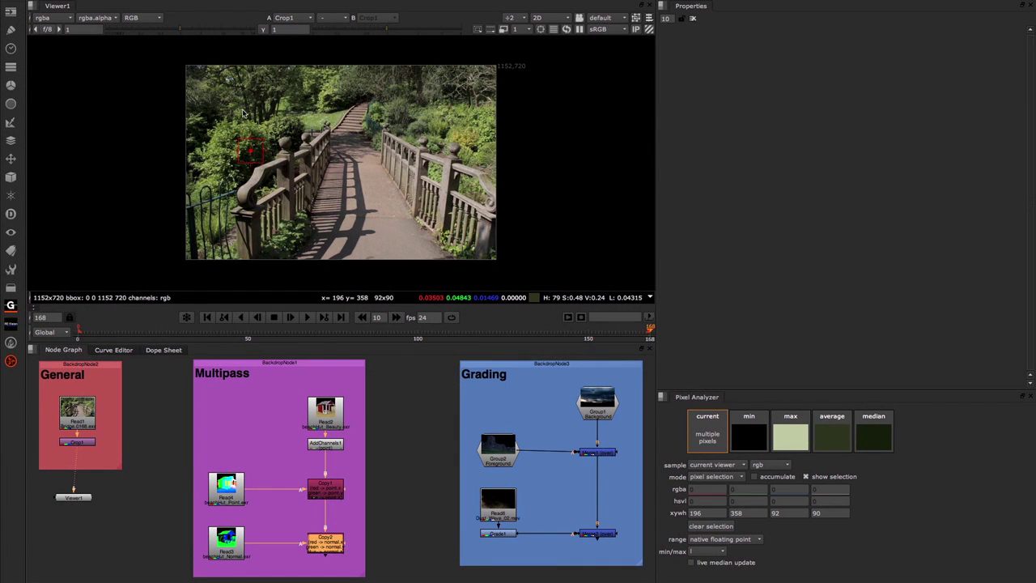
{"action": "left_click", "coordinate": [279, 123], "text": "ctrl"}
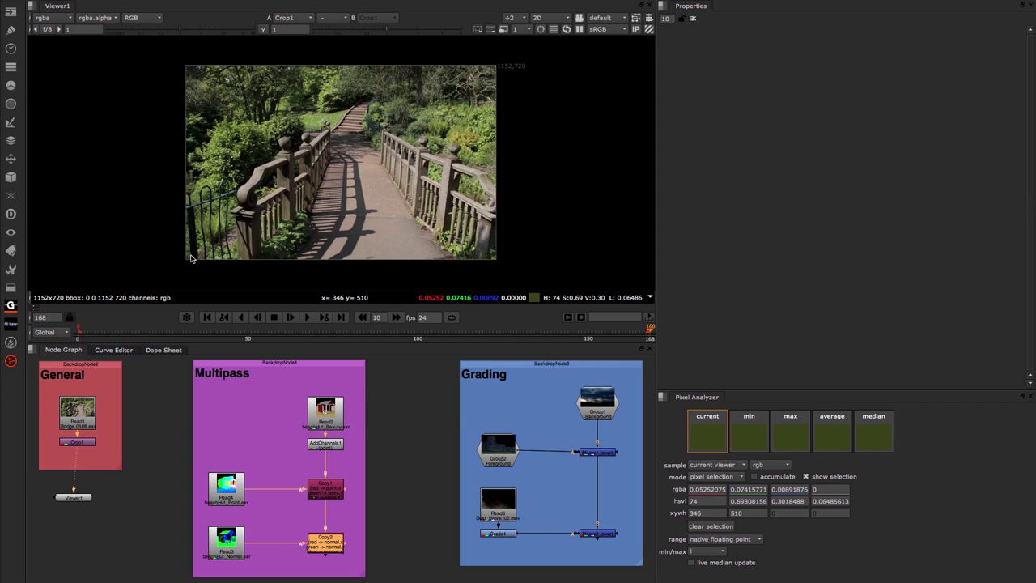
- Sample a lower-left area, clear the selection to zero the readings, and fit the image
{"action": "scroll", "coordinate": [189, 259], "scroll_direction": "up", "scroll_amount": 8}
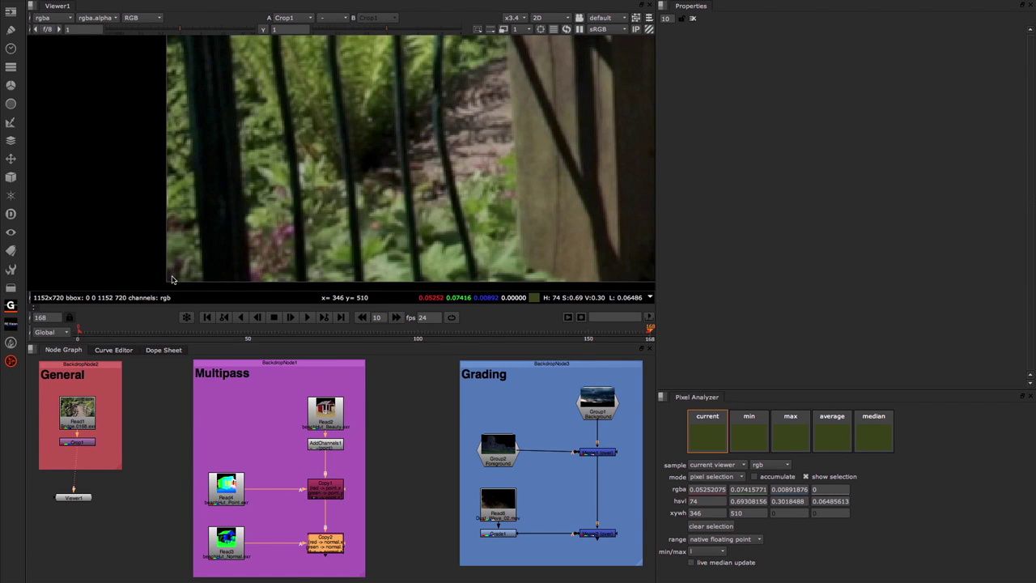
{"action": "left_click_drag", "start_coordinate": [172, 280], "coordinate": [256, 205], "text": "ctrl+shift"}
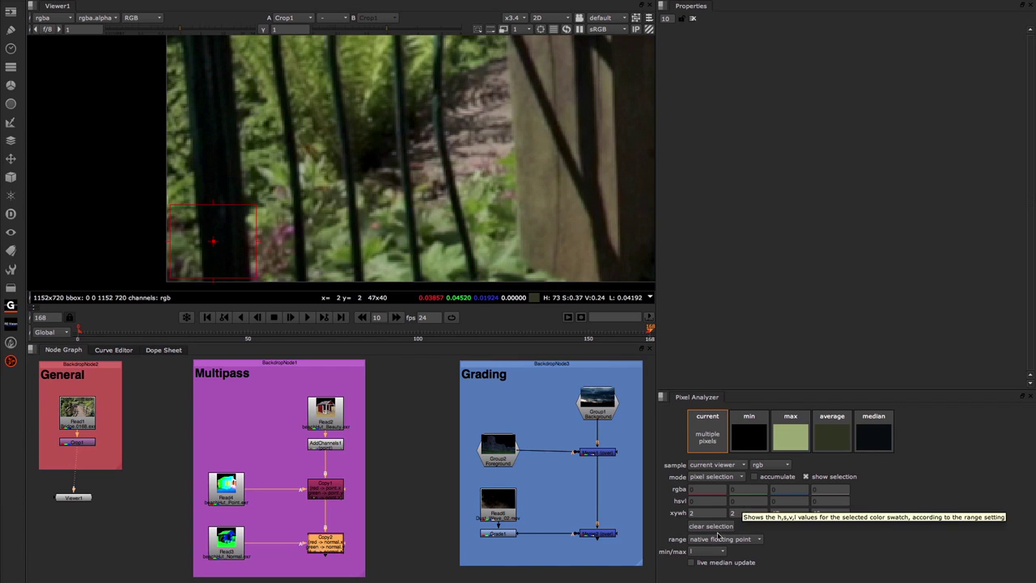
{"action": "left_click", "coordinate": [706, 526]}
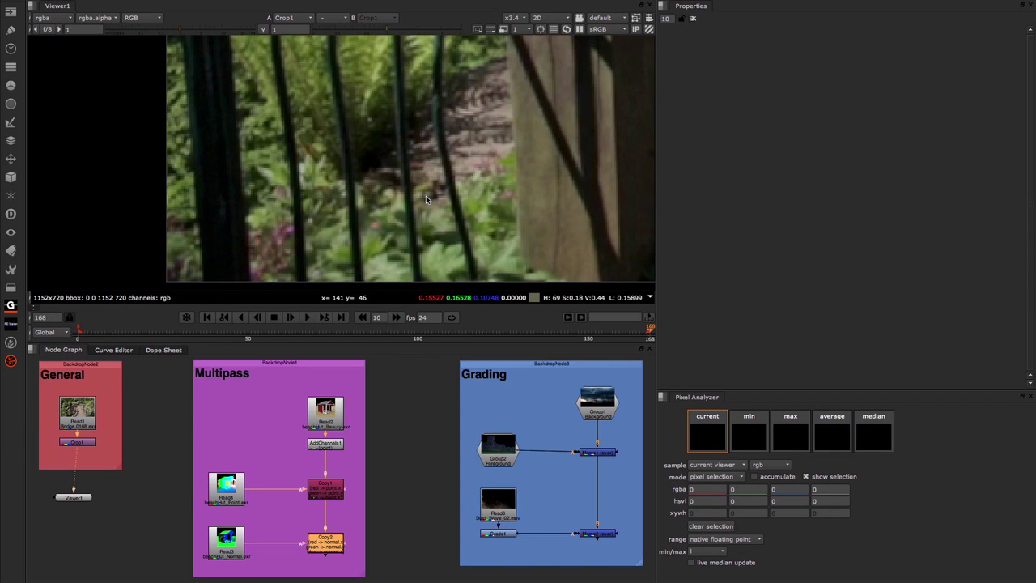
{"action": "key", "text": "f"}
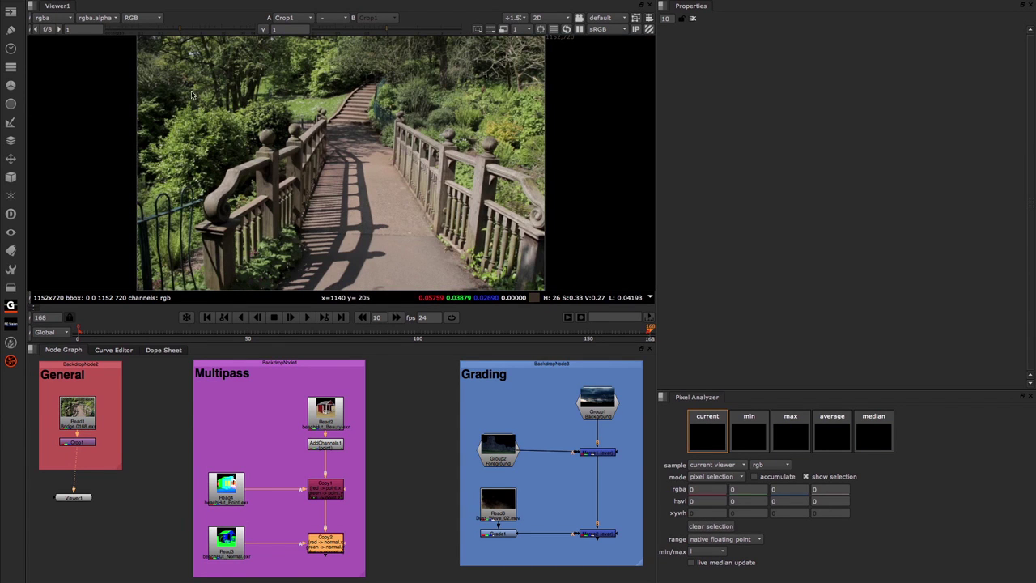
- Check max and average swatches for a foliage patch, then sample a 1035x663 near-full-image region
{"action": "mouse_move", "coordinate": [173, 104]}
{"action": "left_mouse_down", "text": "ctrl+shift"}
{"action": "mouse_move", "coordinate": [227, 147]}
{"action": "mouse_move", "coordinate": [224, 138]}
{"action": "left_mouse_up", "text": "ctrl+shift"}
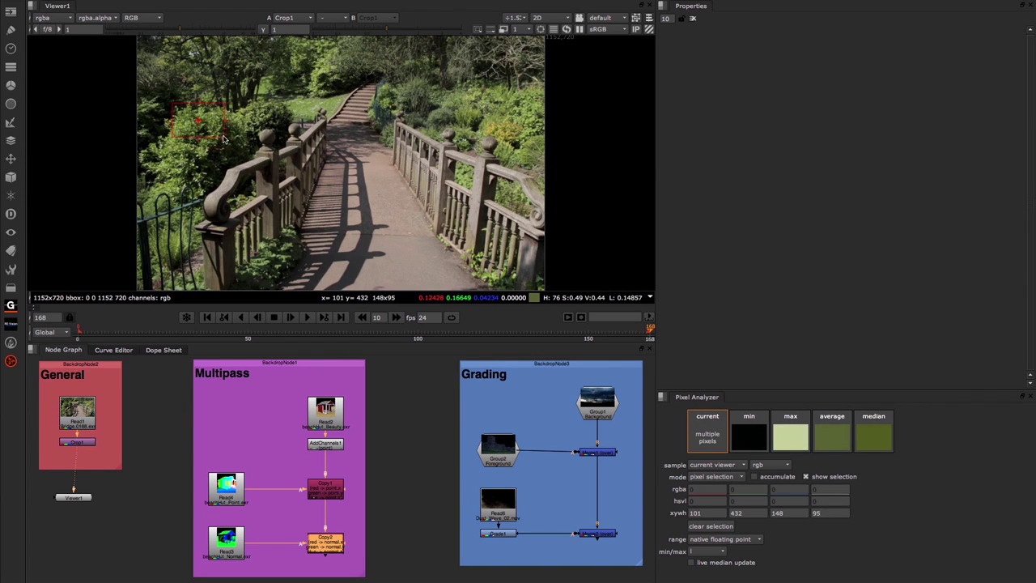
{"action": "left_click", "coordinate": [787, 437]}
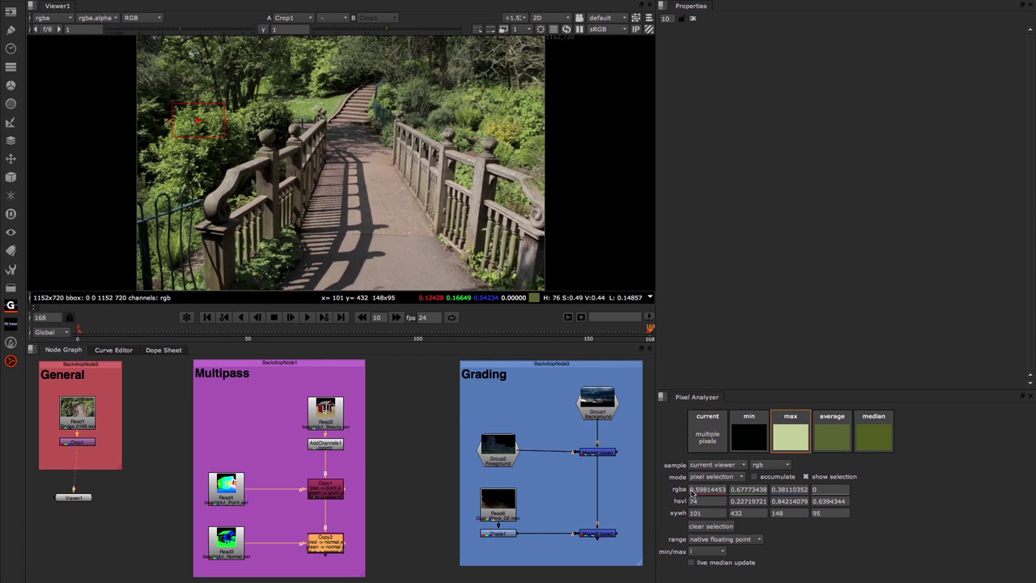
{"action": "left_click", "coordinate": [833, 440]}
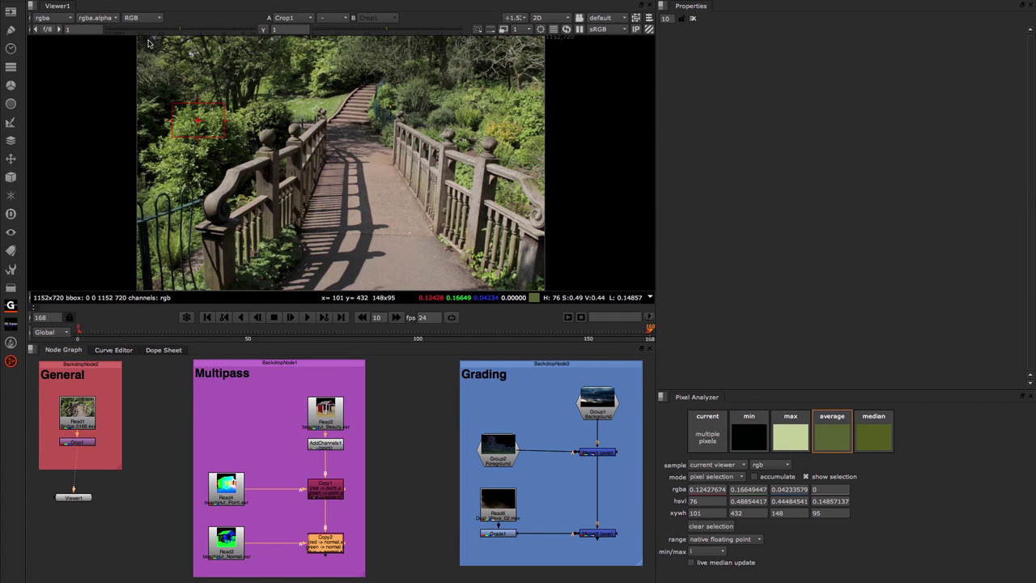
{"action": "left_click_drag", "start_coordinate": [148, 42], "coordinate": [516, 276], "text": "ctrl+shift"}
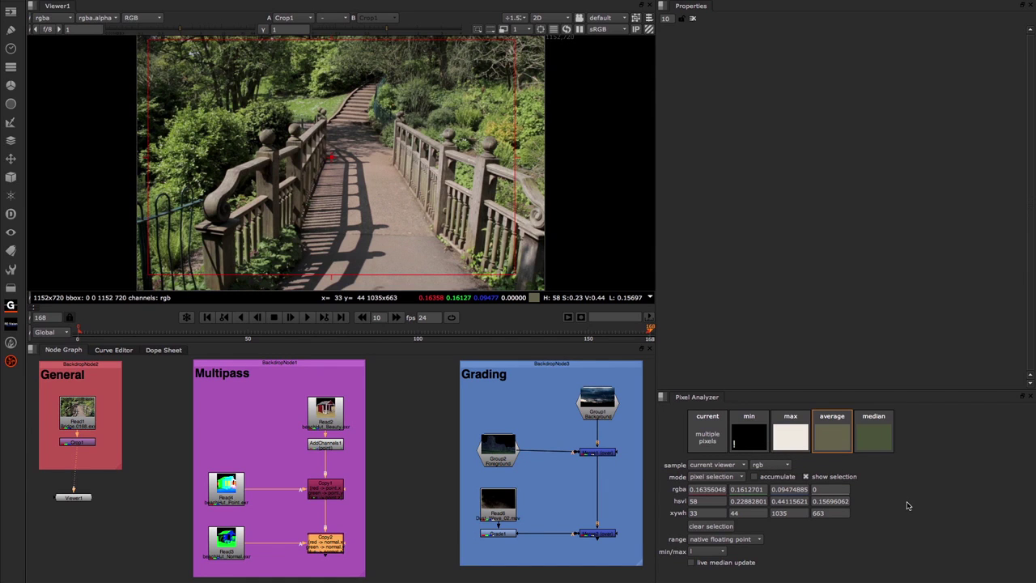
- Show the analyzer's minimum values, then test a Clamp node after Crop1 and delete it
{"action": "left_click", "coordinate": [748, 438]}
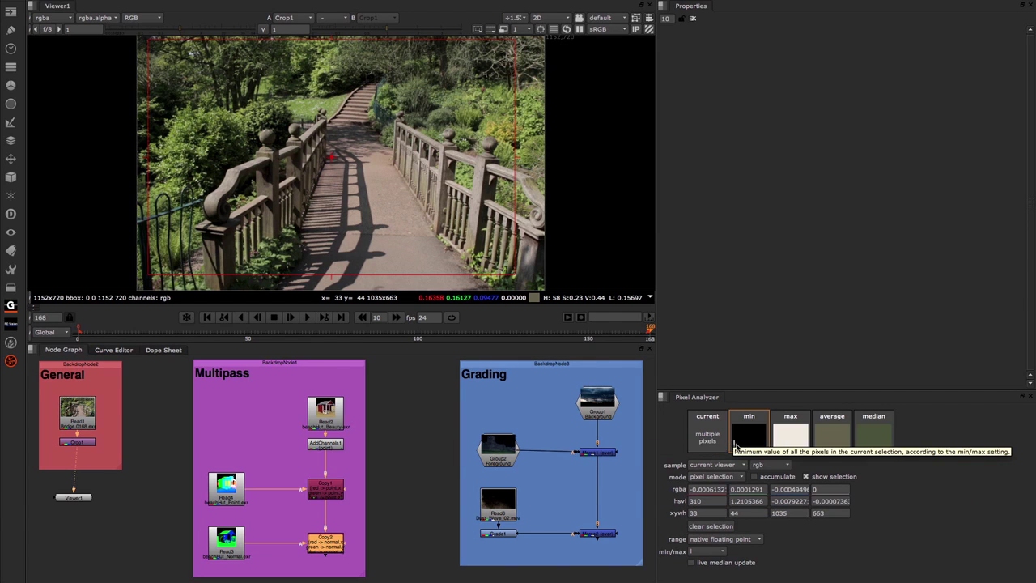
{"action": "left_click", "coordinate": [77, 441]}
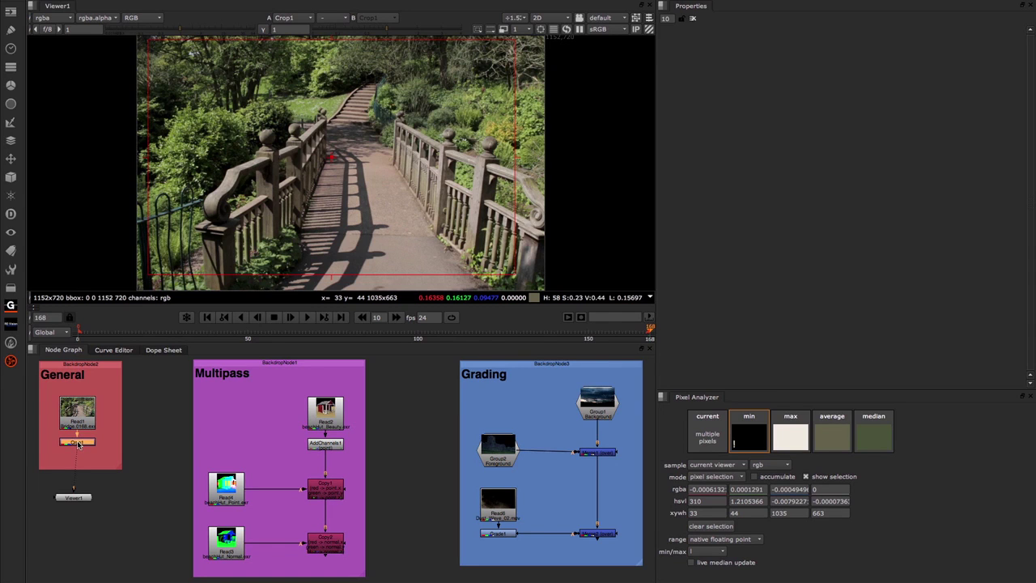
{"action": "key", "text": "Tab"}
{"action": "type", "text": "cla"}
{"action": "key", "text": "Down"}
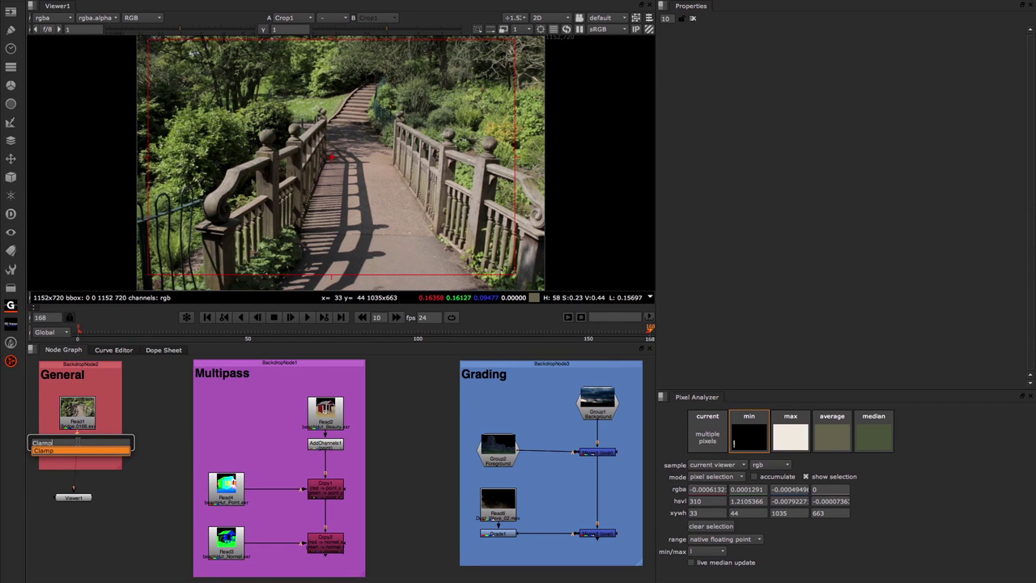
{"action": "key", "text": "Return"}
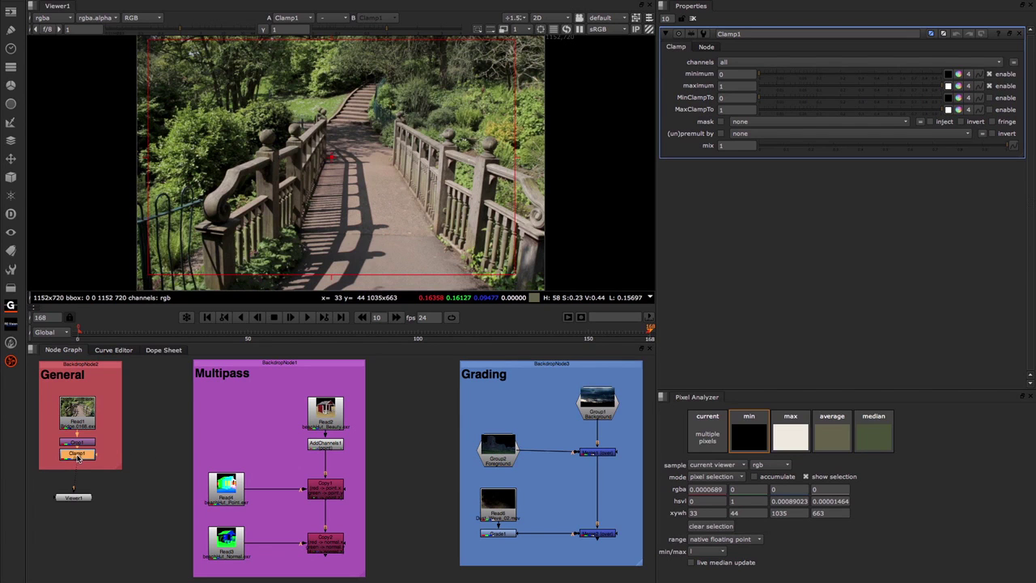
{"action": "key", "text": "Delete"}
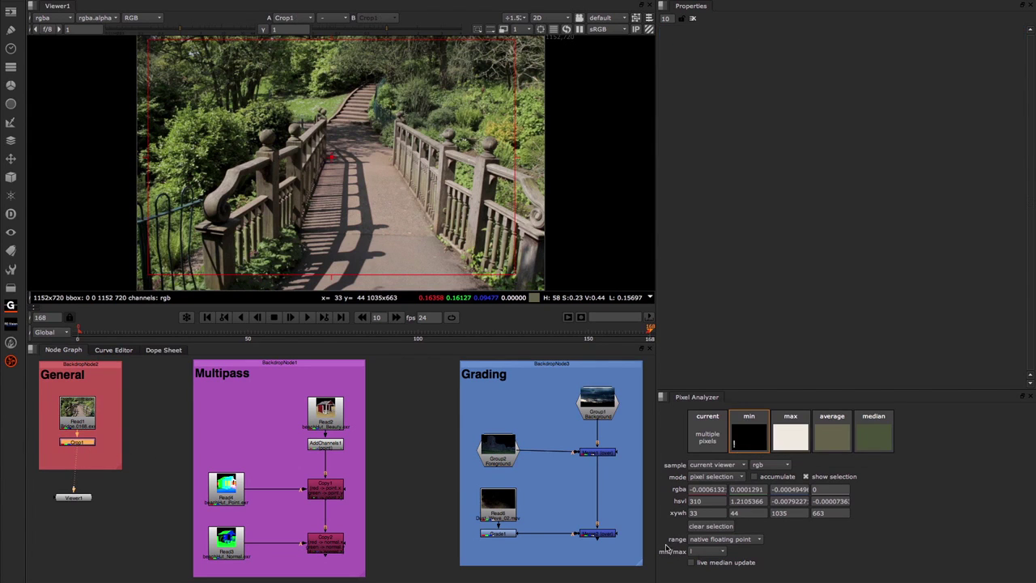
- Switch the Pixel Analyzer range to 8 bit, then back to native floating point
{"action": "left_click", "coordinate": [727, 540]}
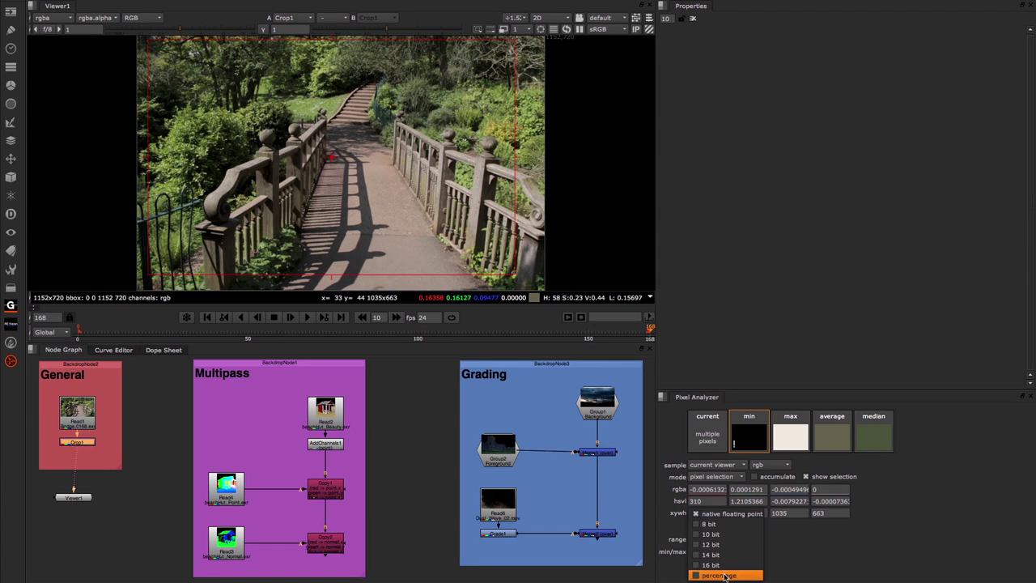
{"action": "left_click", "coordinate": [711, 525]}
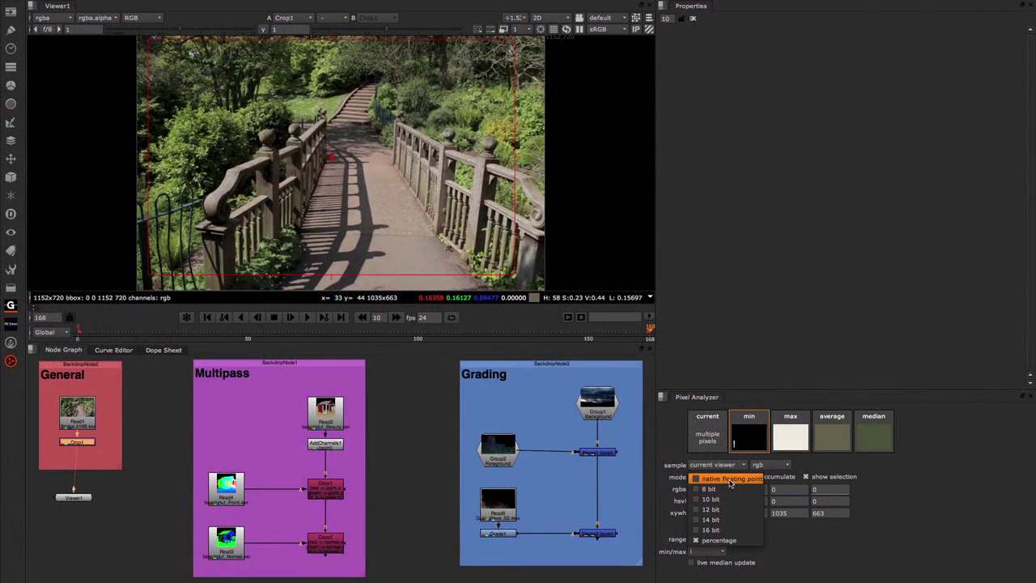
{"action": "left_click", "coordinate": [722, 481]}
- Switch the Pixel Analyzer sampling mode to full frame
{"action": "left_click", "coordinate": [702, 478]}
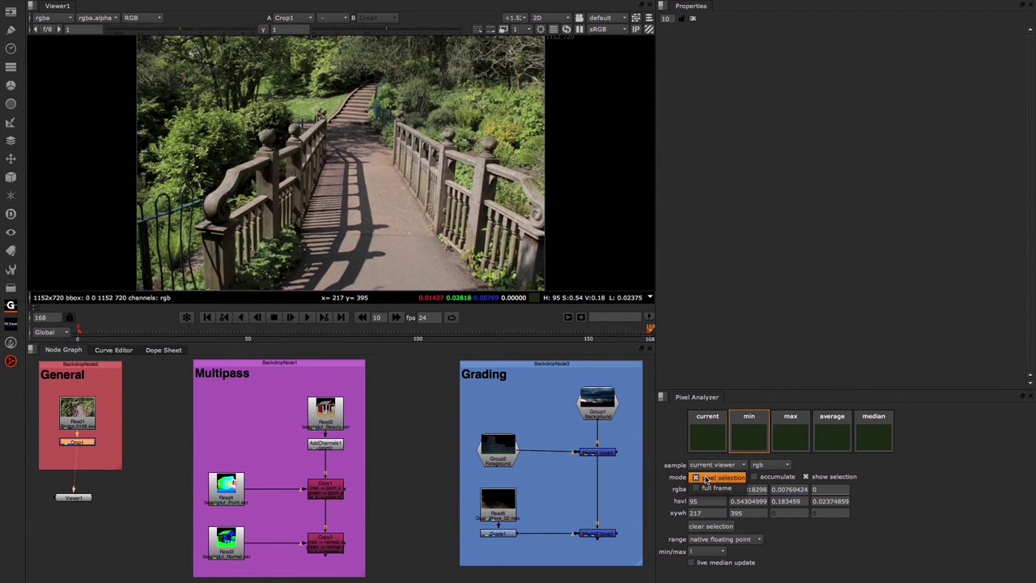
{"action": "left_click", "coordinate": [718, 489]}
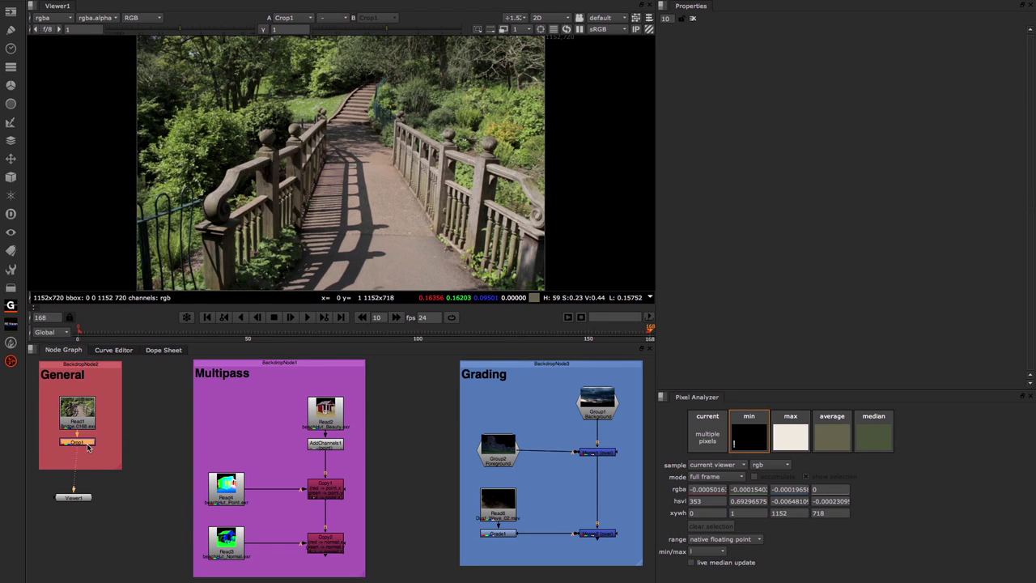
- Insert a Clamp node after Crop1 so the minimum rgba rises above zero, and zoom the viewer
{"action": "key", "text": "Tab"}
{"action": "type", "text": "cla"}
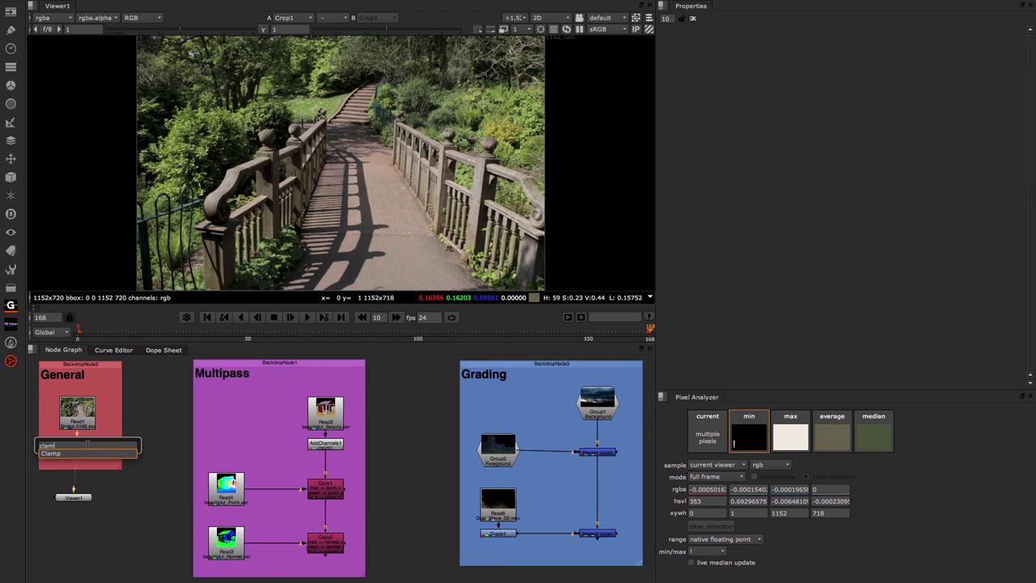
{"action": "type", "text": "m"}
{"action": "key", "text": "Down"}
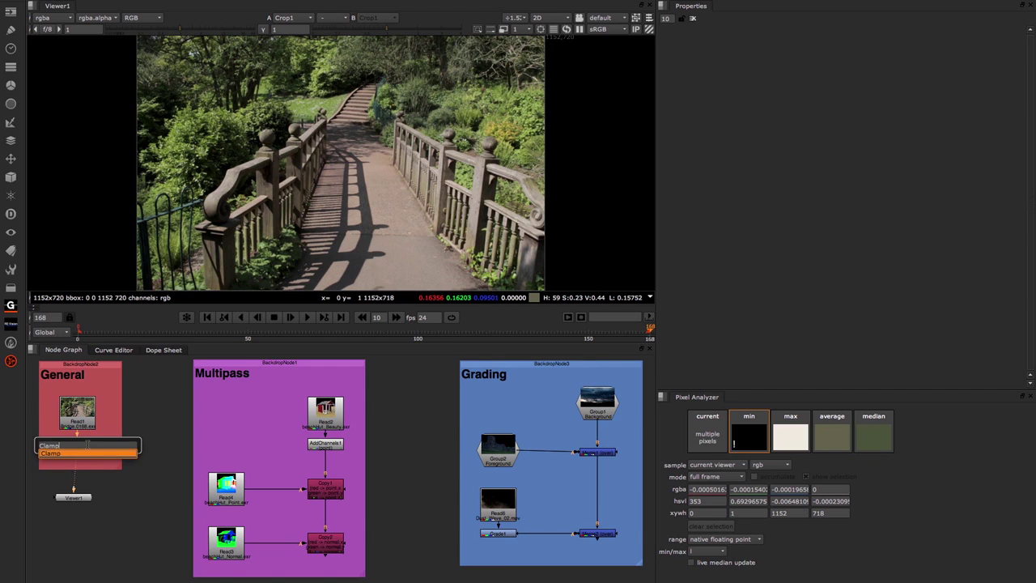
{"action": "key", "text": "Return"}
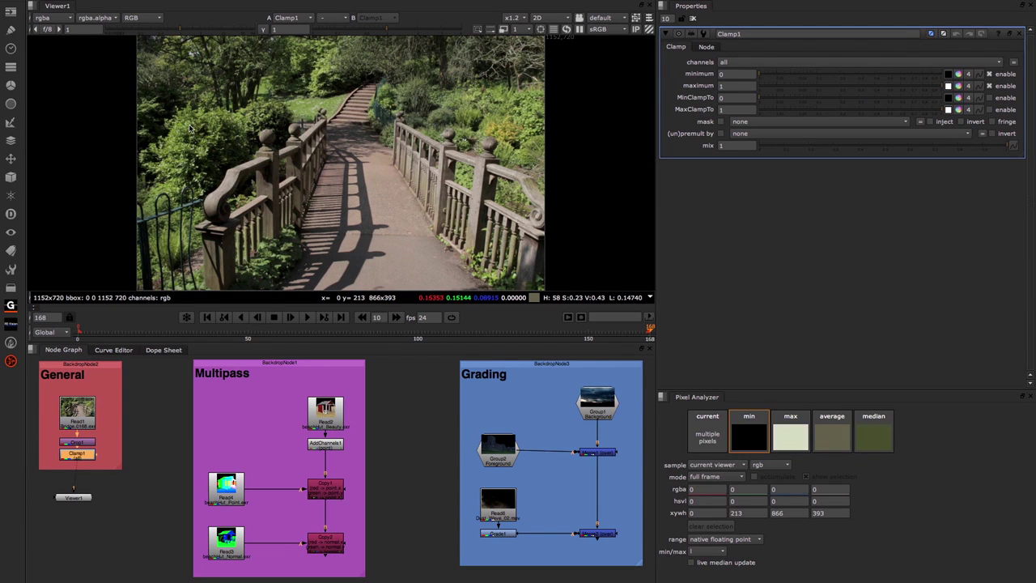
{"action": "scroll", "coordinate": [189, 124], "scroll_direction": "up", "scroll_amount": 6}
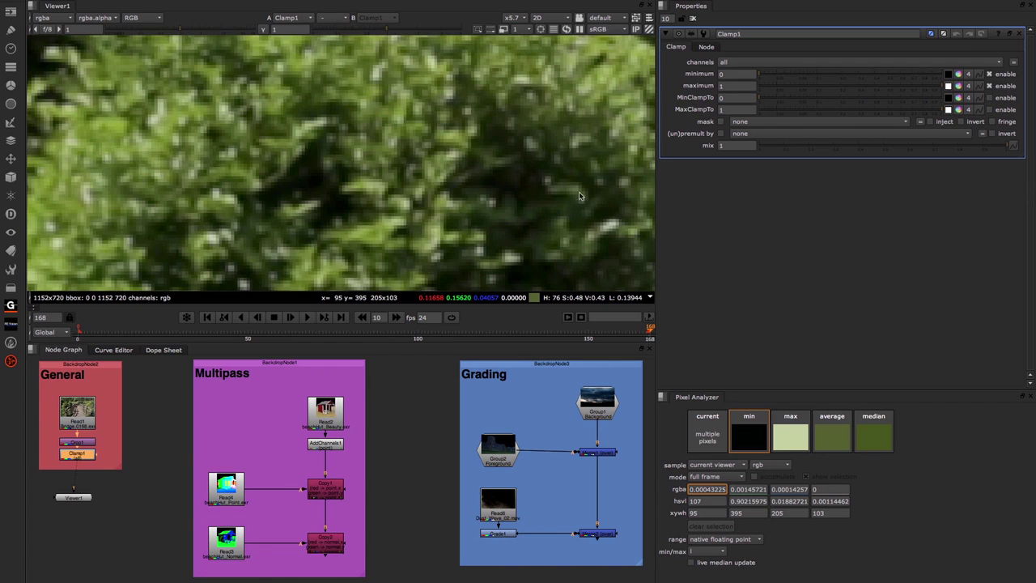
{"action": "scroll", "coordinate": [591, 213], "scroll_direction": "down", "scroll_amount": 3}
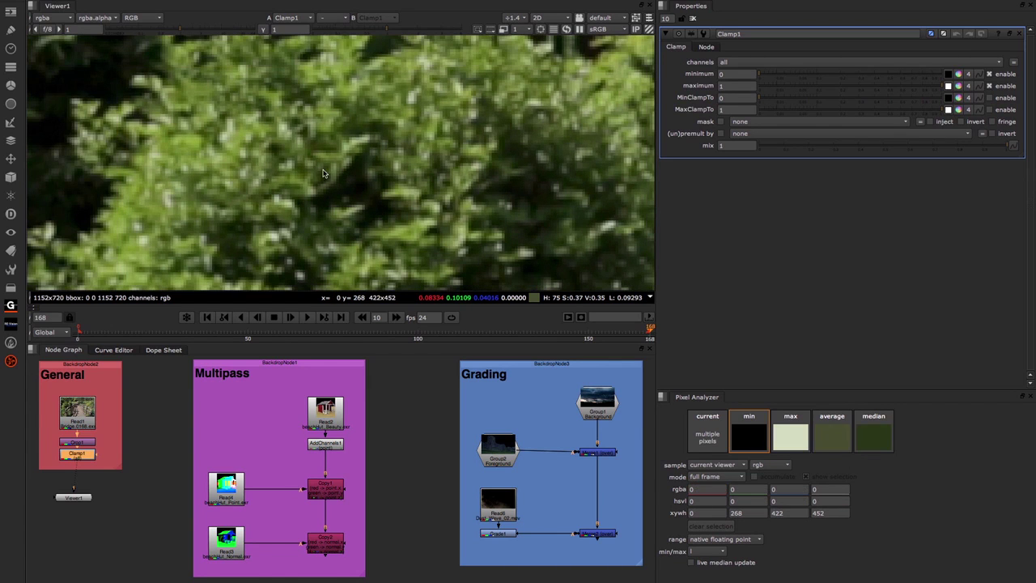
{"action": "scroll", "coordinate": [331, 189], "scroll_direction": "up", "scroll_amount": 3}
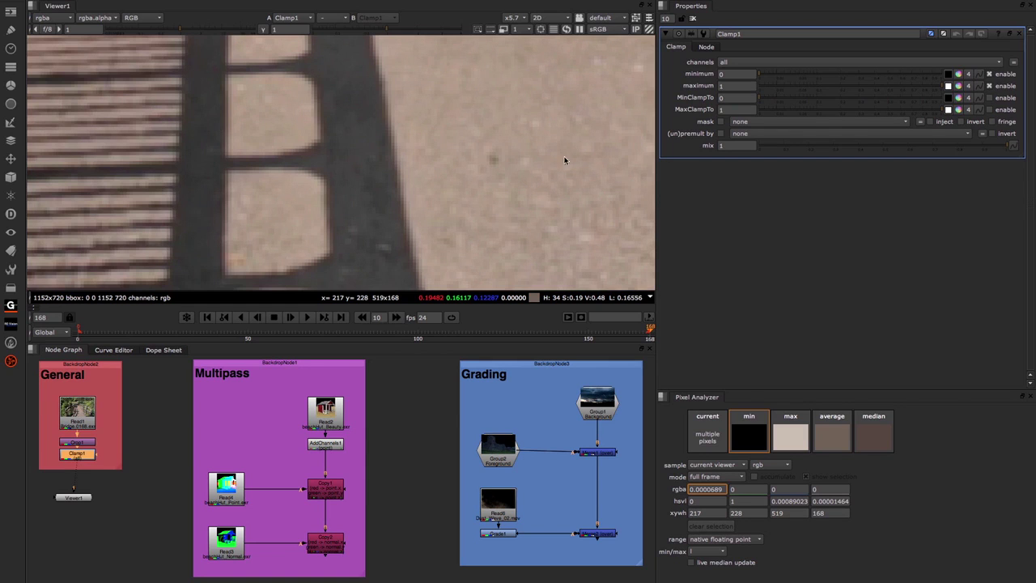
- Turn on full-frame processing in the viewer, then turn it off again
{"action": "left_click", "coordinate": [554, 30]}
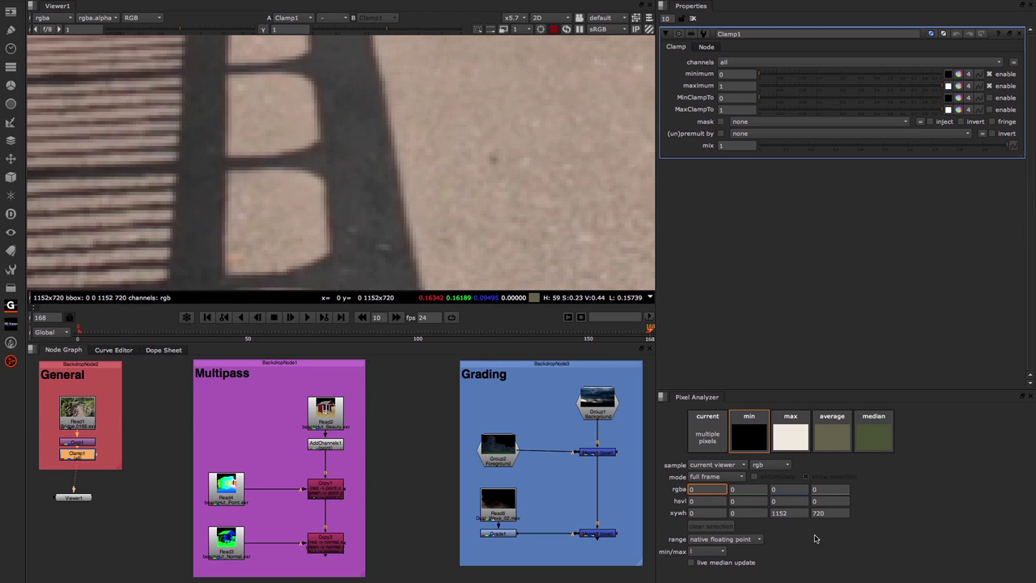
{"action": "left_click", "coordinate": [553, 30]}
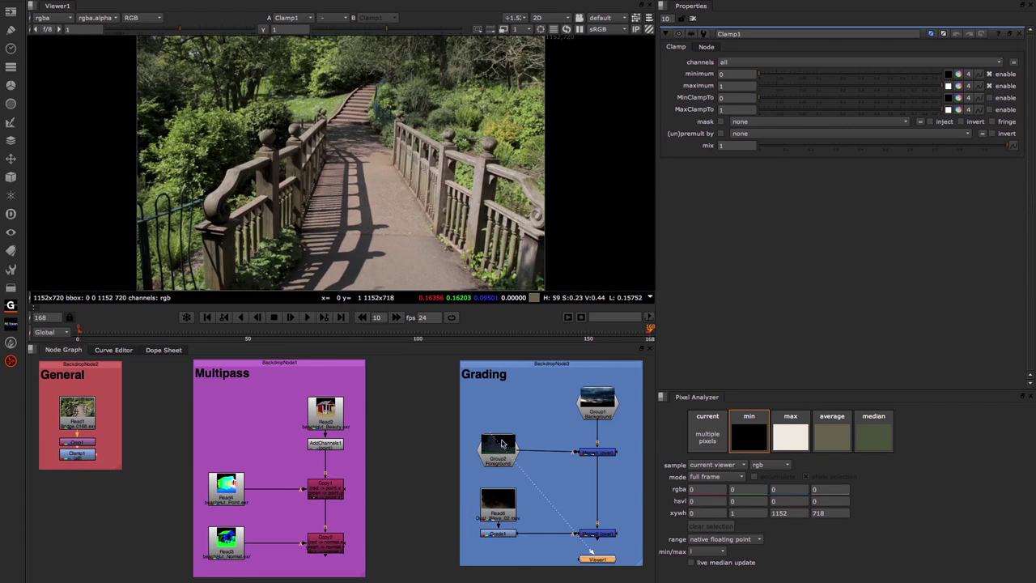
- Connect Viewer1 to the Grading Merge and go to frame 28, where the smoke appears
{"action": "left_click_drag", "start_coordinate": [577, 554], "coordinate": [597, 536]}
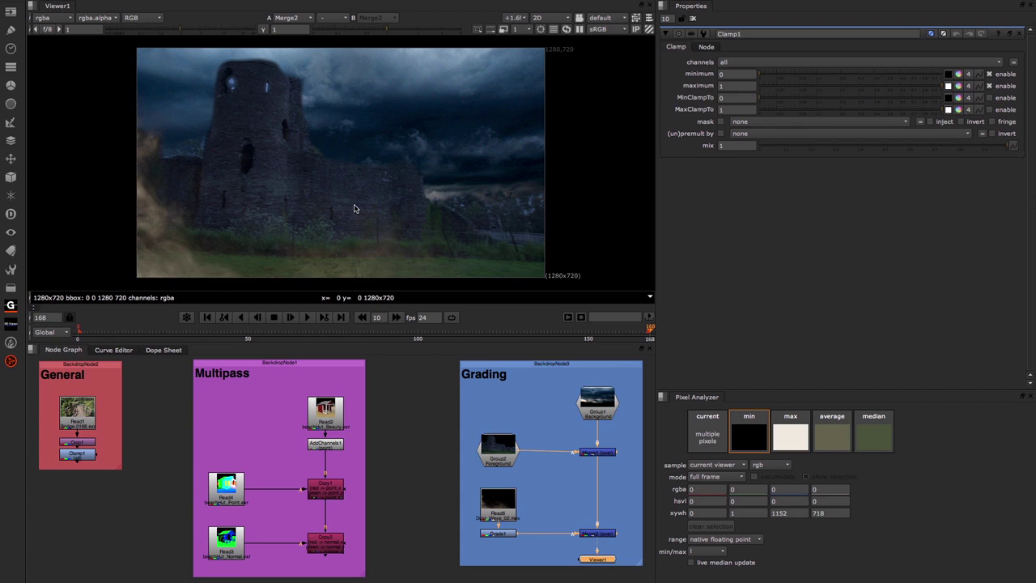
{"action": "left_click", "coordinate": [207, 317]}
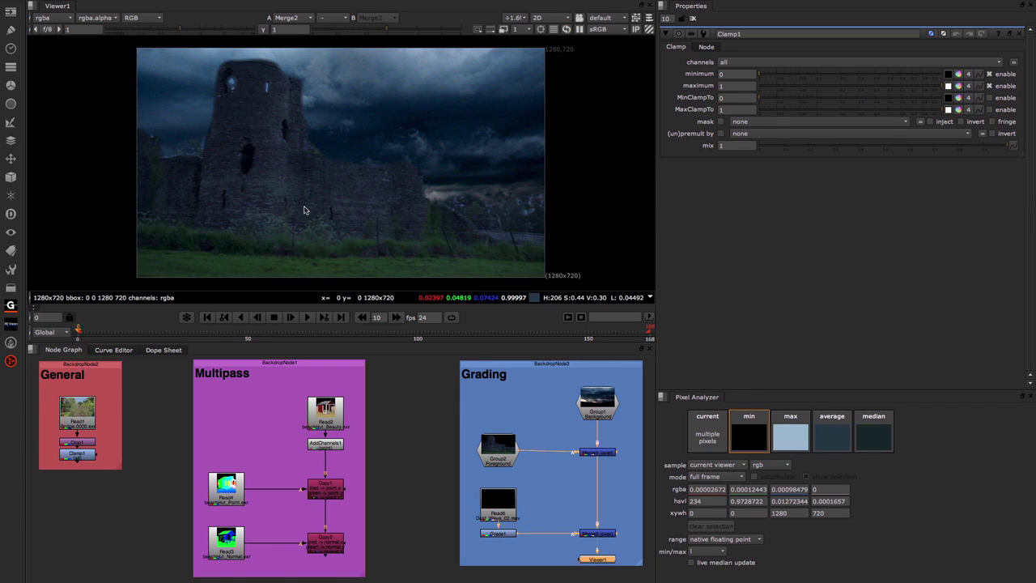
{"action": "left_click", "coordinate": [173, 329]}
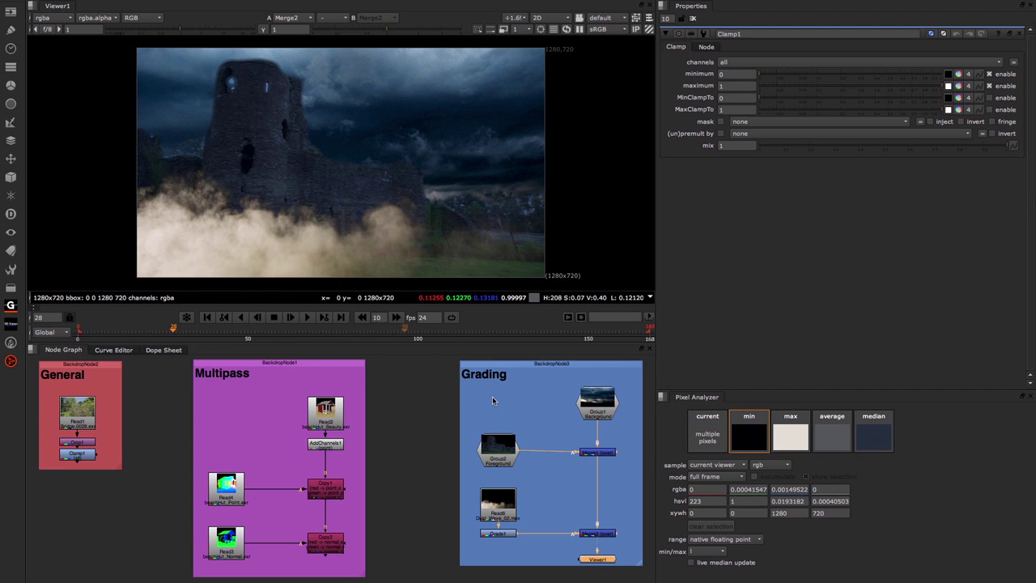
- Open Grade1's settings and close the Clamp1 properties panel
{"action": "left_click", "coordinate": [499, 534]}
{"action": "double_click", "coordinate": [499, 534]}
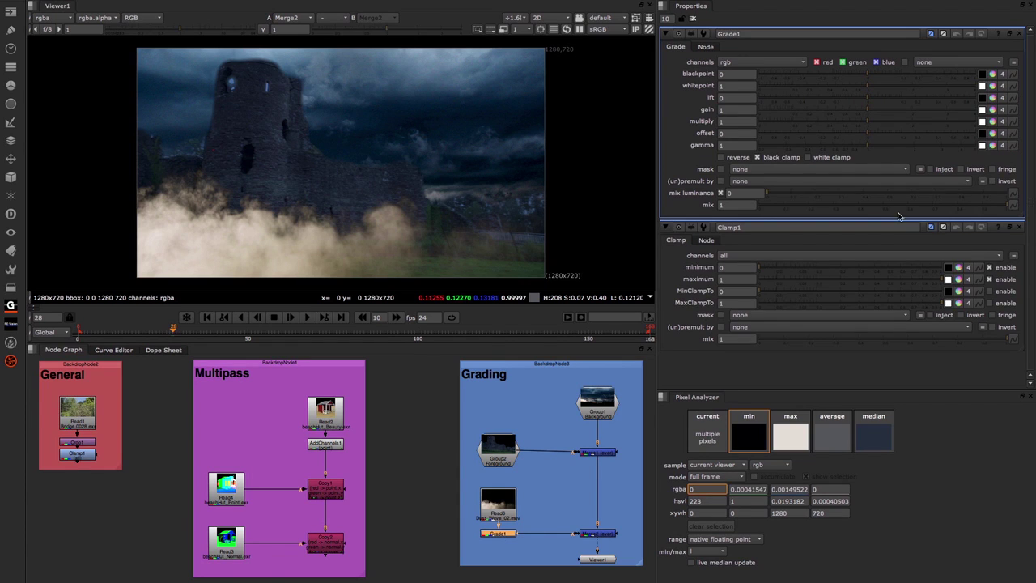
{"action": "left_click", "coordinate": [1018, 227]}
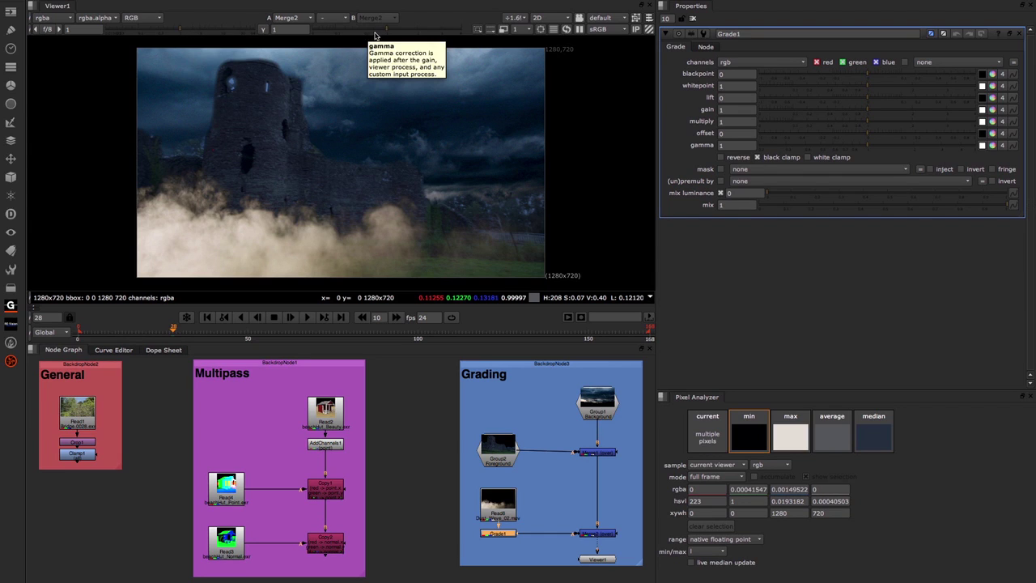
{"action": "left_click", "coordinate": [11, 13]}
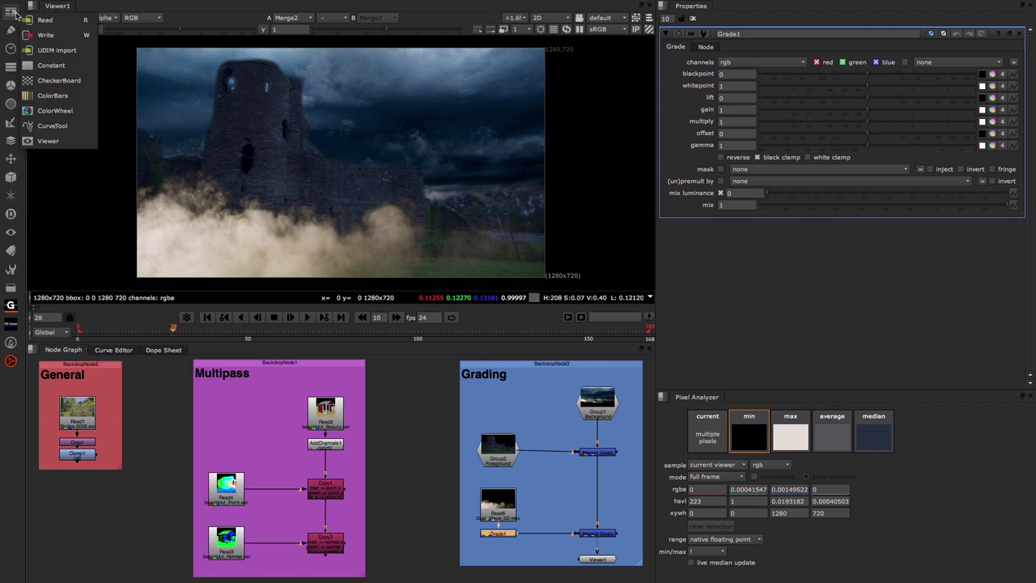
- Add a CurveTool node set to Max Luma Pixel, check its MaxLumaData, then close its panel
{"action": "left_click", "coordinate": [52, 127]}
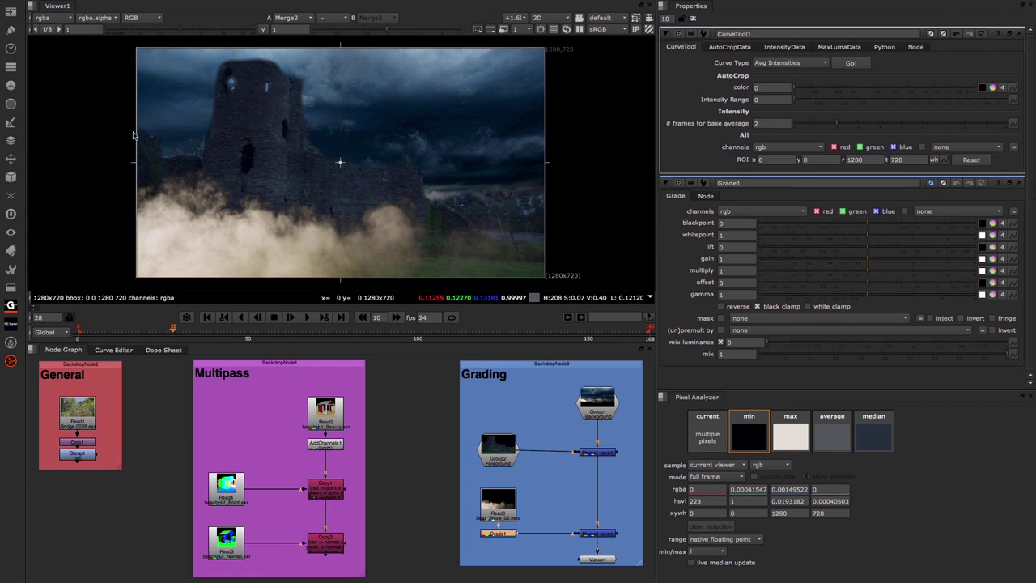
{"action": "left_click", "coordinate": [777, 64]}
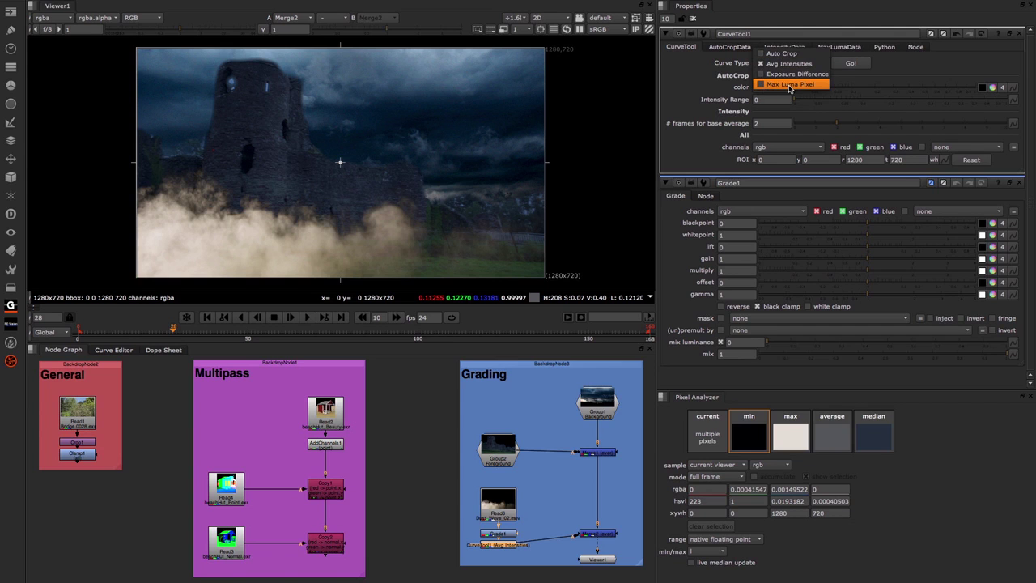
{"action": "left_click", "coordinate": [789, 84]}
{"action": "left_click", "coordinate": [840, 48]}
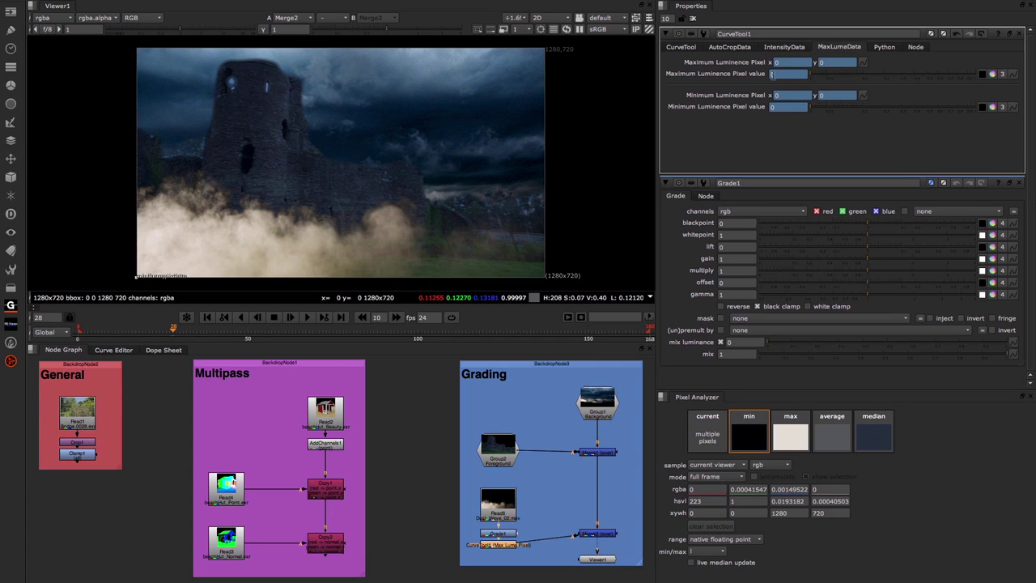
{"action": "left_click", "coordinate": [1019, 34]}
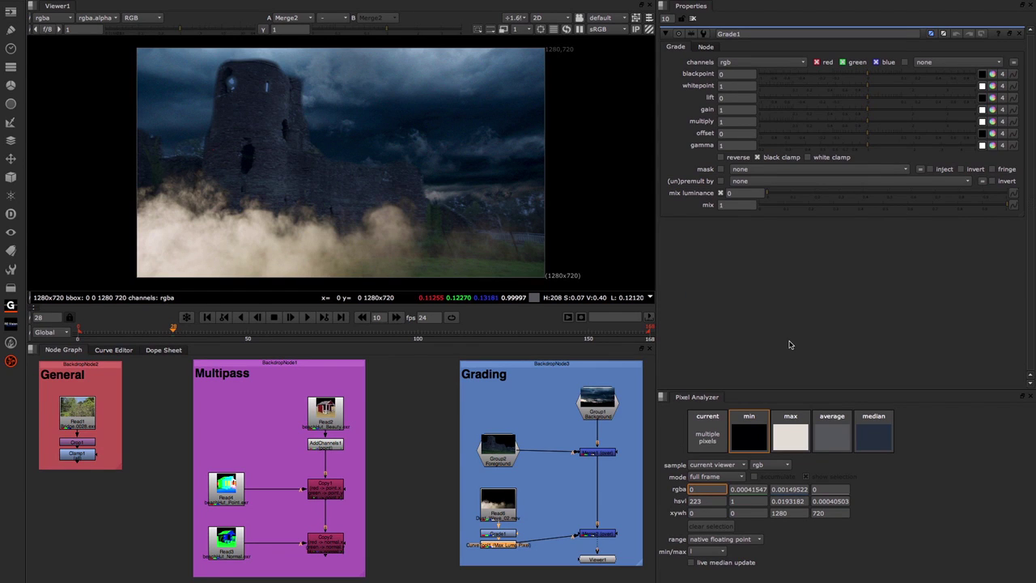
- View the smoke through Grade1 and sample an 843x105 pixel-selection region across its lower band
{"action": "left_click", "coordinate": [502, 547]}
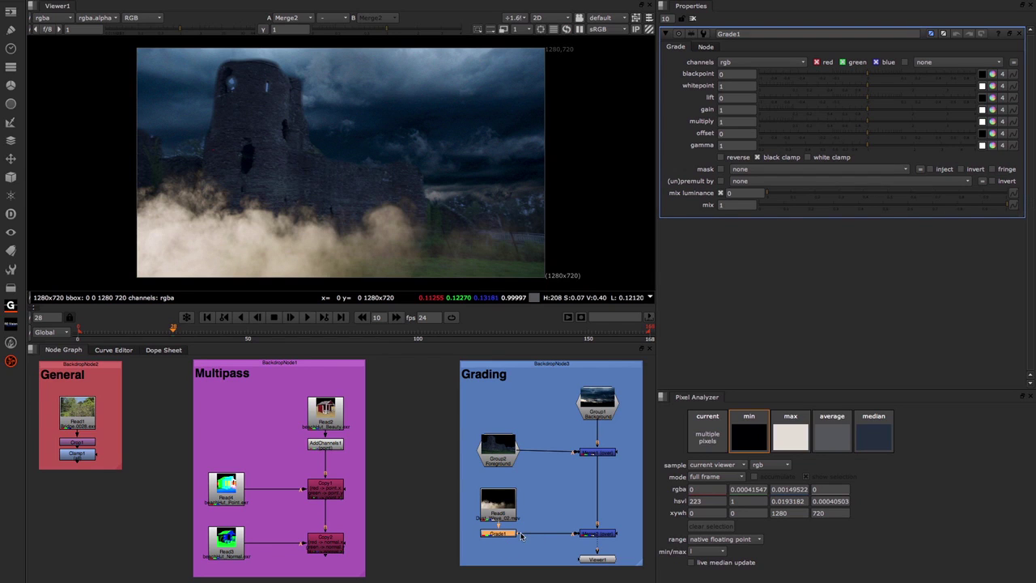
{"action": "left_click_drag", "start_coordinate": [597, 544], "coordinate": [500, 537]}
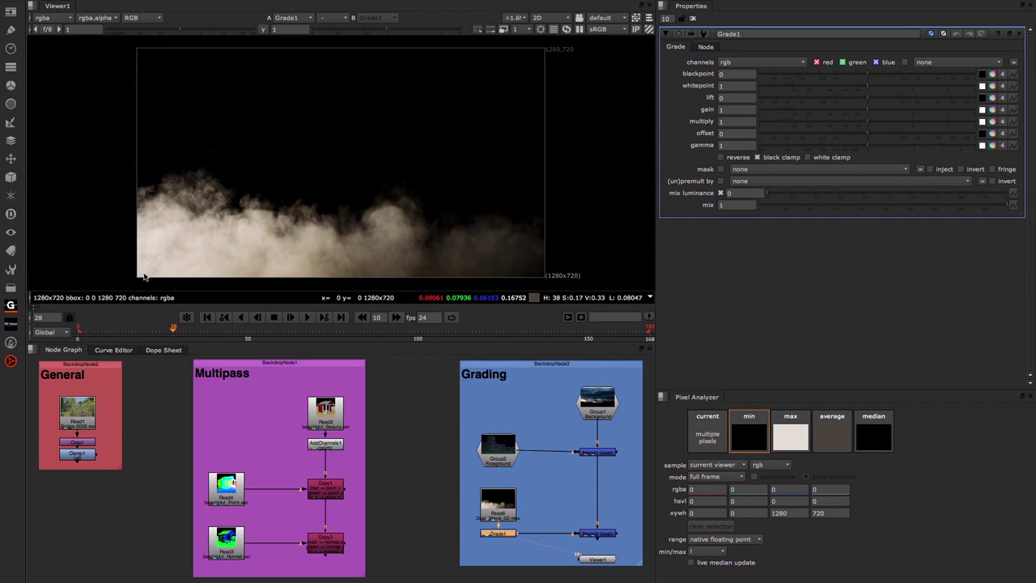
{"action": "left_click", "coordinate": [708, 477]}
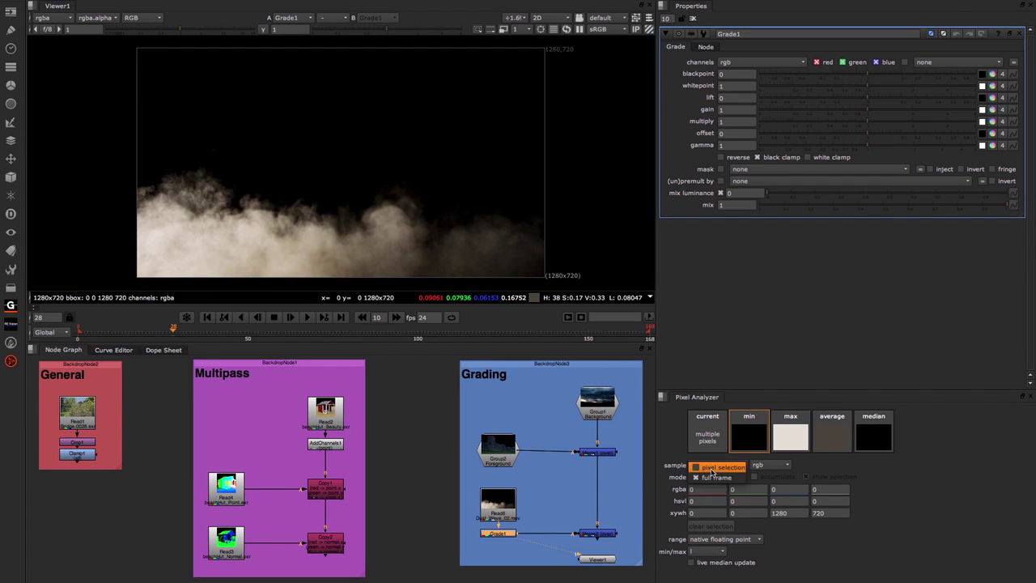
{"action": "left_click", "coordinate": [712, 468]}
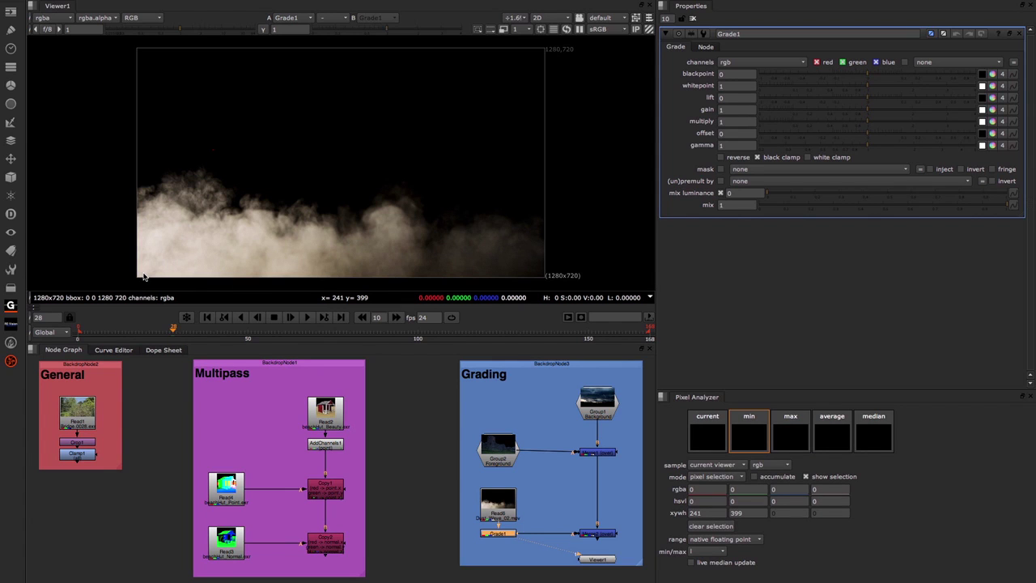
{"action": "left_click_drag", "start_coordinate": [144, 273], "coordinate": [413, 250], "text": "ctrl+shift"}
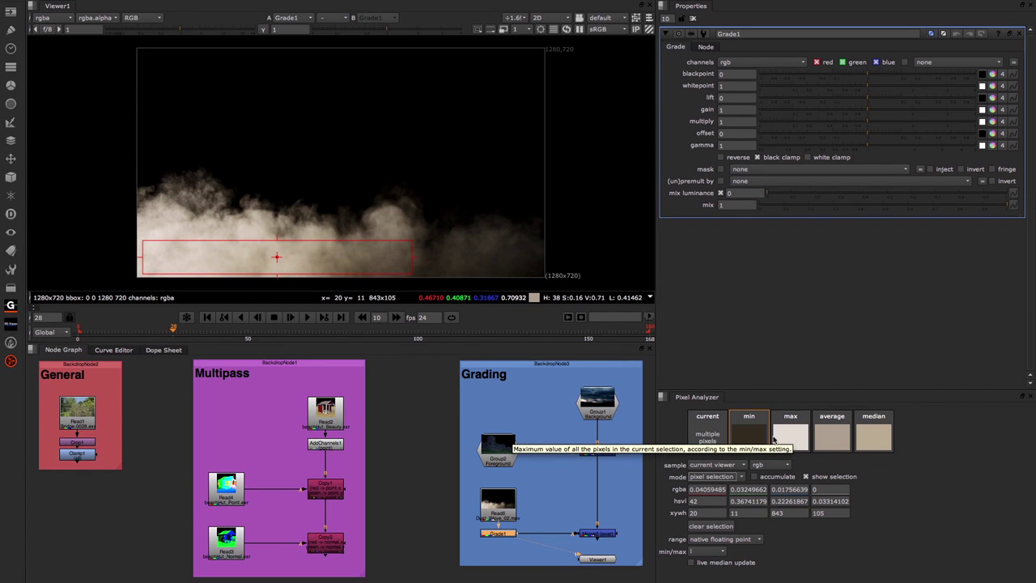
{"action": "left_click_drag", "start_coordinate": [743, 437], "coordinate": [984, 79]}
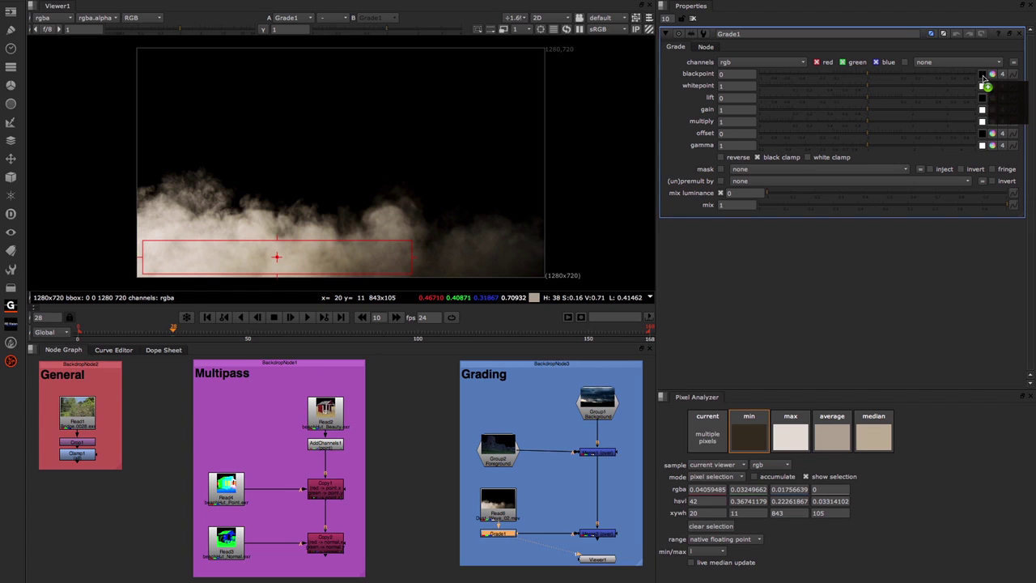
- Drag the region's min and max into Grade1's blackpoint and whitepoint, toggling the grade to compare
{"action": "left_click_drag", "start_coordinate": [984, 79], "coordinate": [984, 79]}
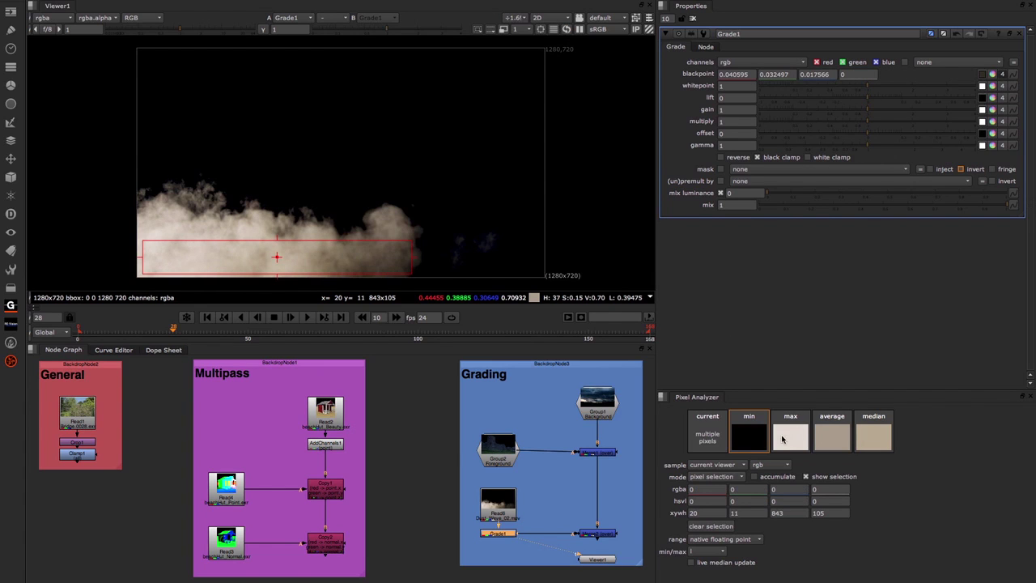
{"action": "left_click_drag", "start_coordinate": [793, 440], "coordinate": [982, 87]}
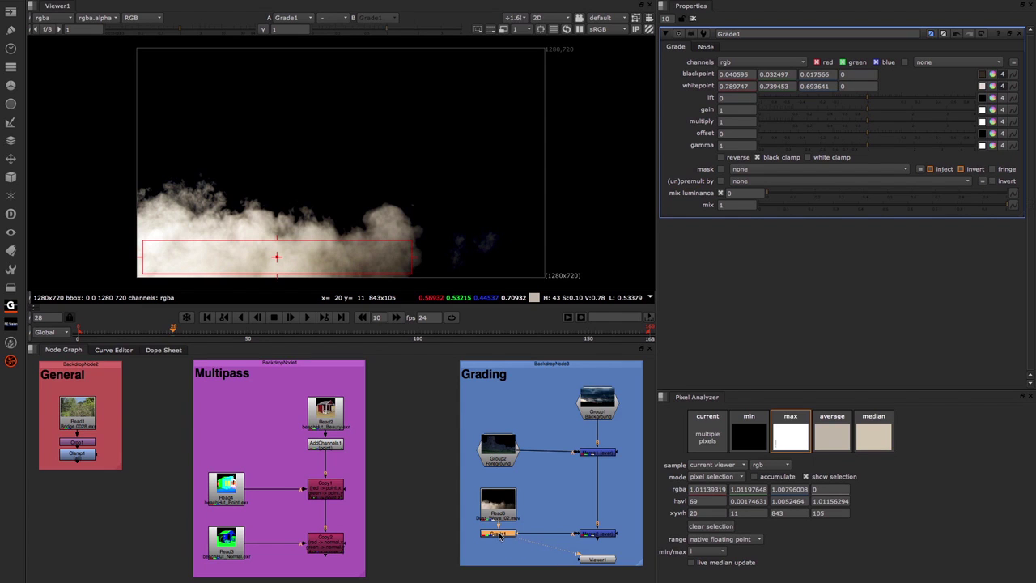
{"action": "key", "text": "d"}
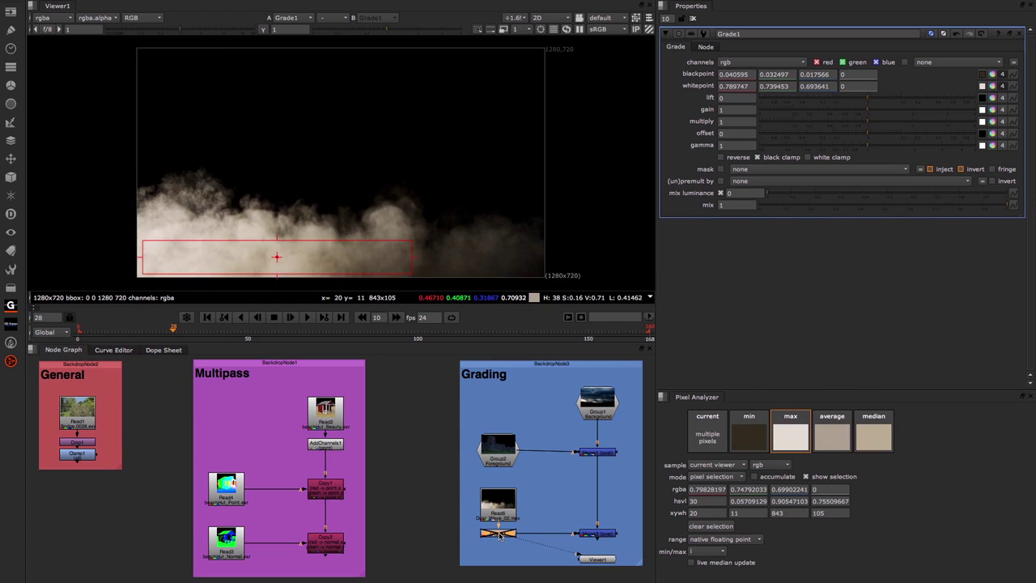
{"action": "key", "text": "d"}
{"action": "key", "text": "d"}
{"action": "key", "text": "d"}
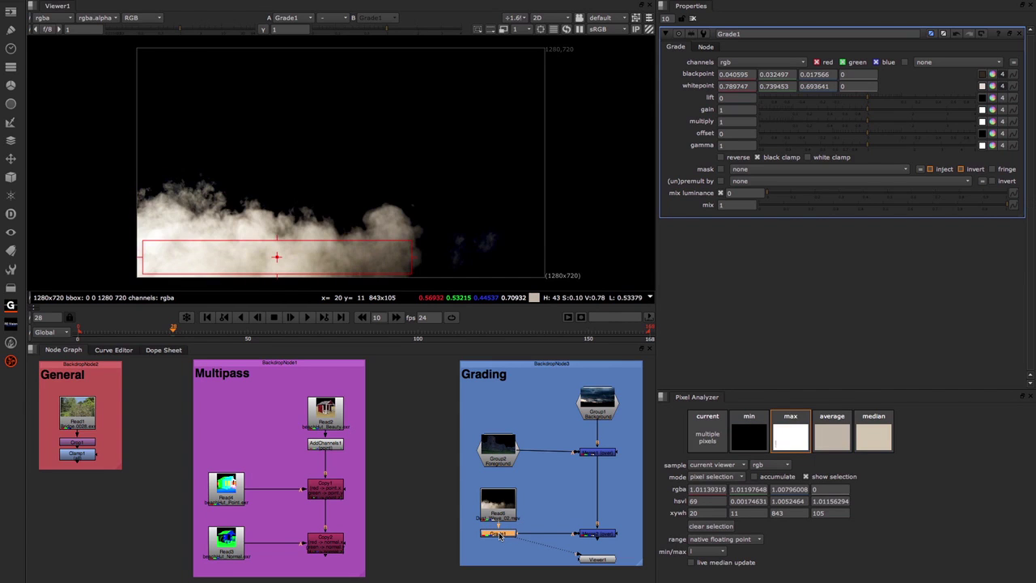
{"action": "key", "text": "d"}
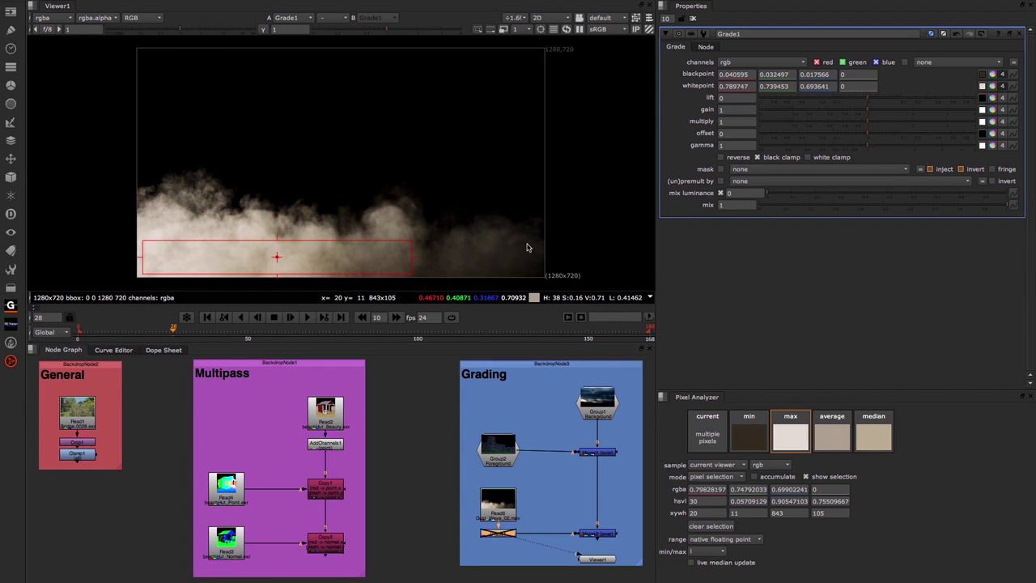
- Widen the region to 1231x105 and update the blackpoint to 0.002939, 0.002431, 0.001547
{"action": "left_click_drag", "start_coordinate": [413, 261], "coordinate": [535, 265]}
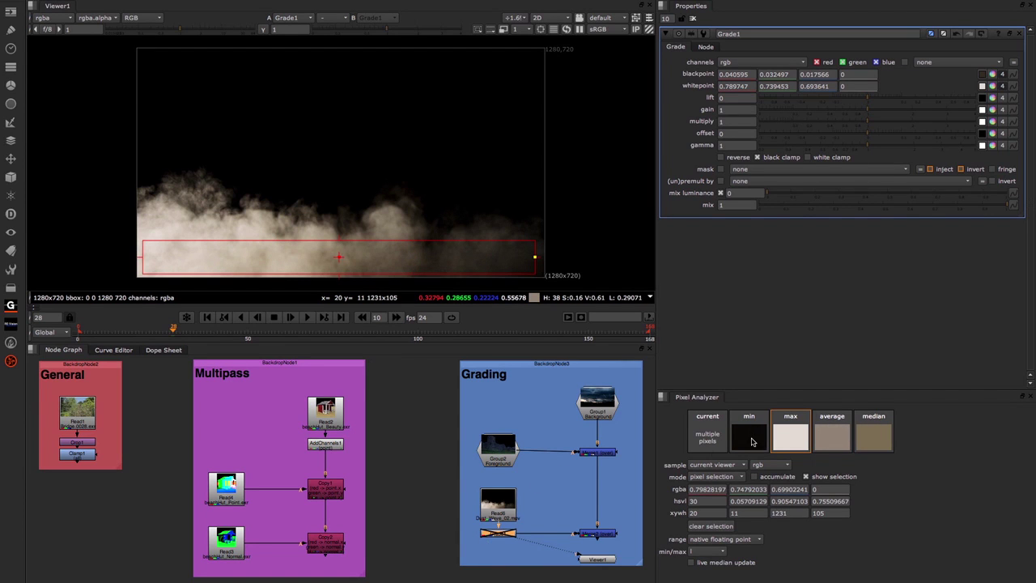
{"action": "left_click_drag", "start_coordinate": [753, 430], "coordinate": [983, 74]}
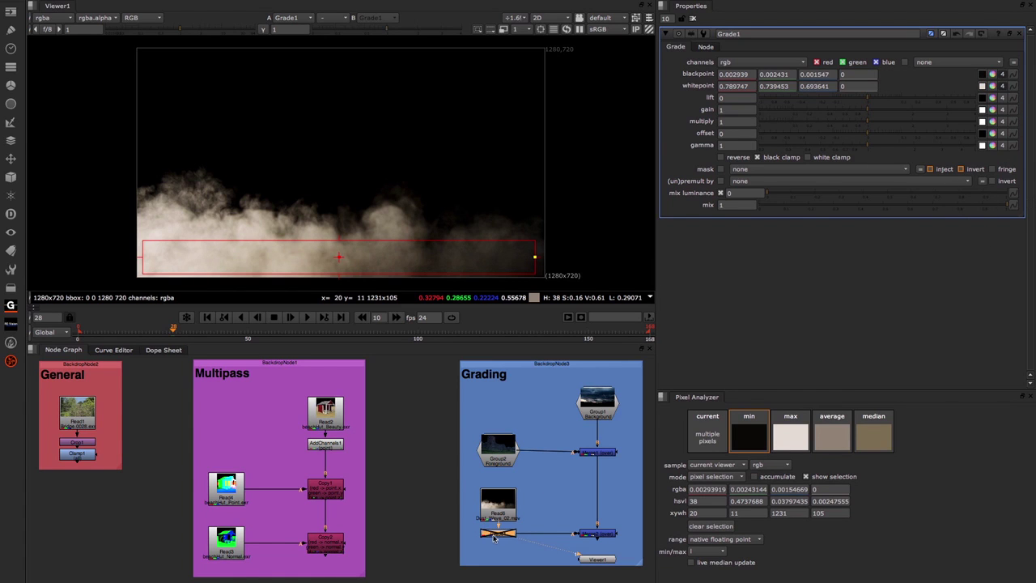
{"action": "key", "text": "d"}
{"action": "key", "text": "d"}
{"action": "key", "text": "d"}
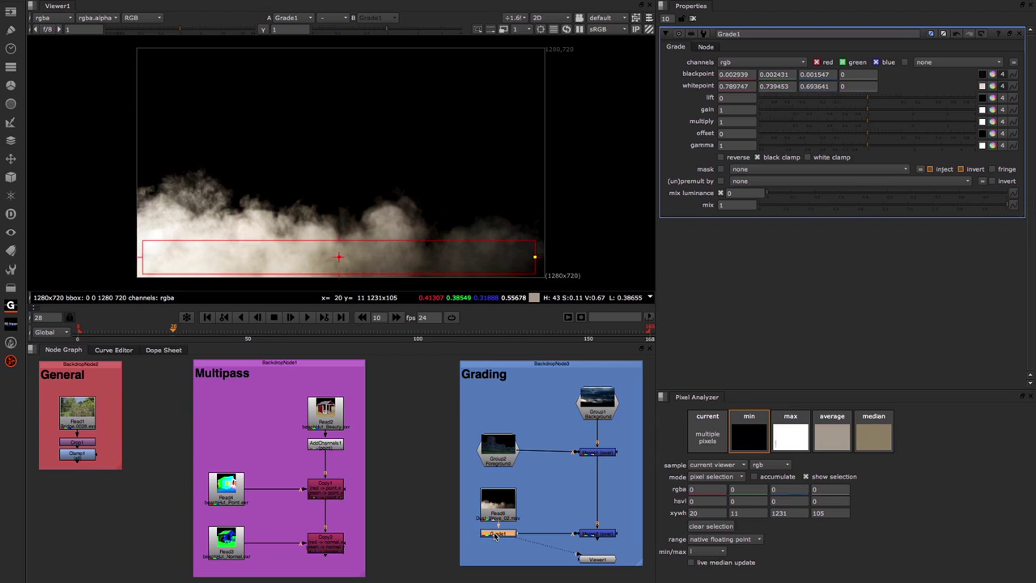
{"action": "key", "text": "d"}
{"action": "key", "text": "d"}
- View the castle night plate and switch the Pixel Analyzer to full-frame sampling
{"action": "left_click_drag", "start_coordinate": [521, 543], "coordinate": [596, 453]}
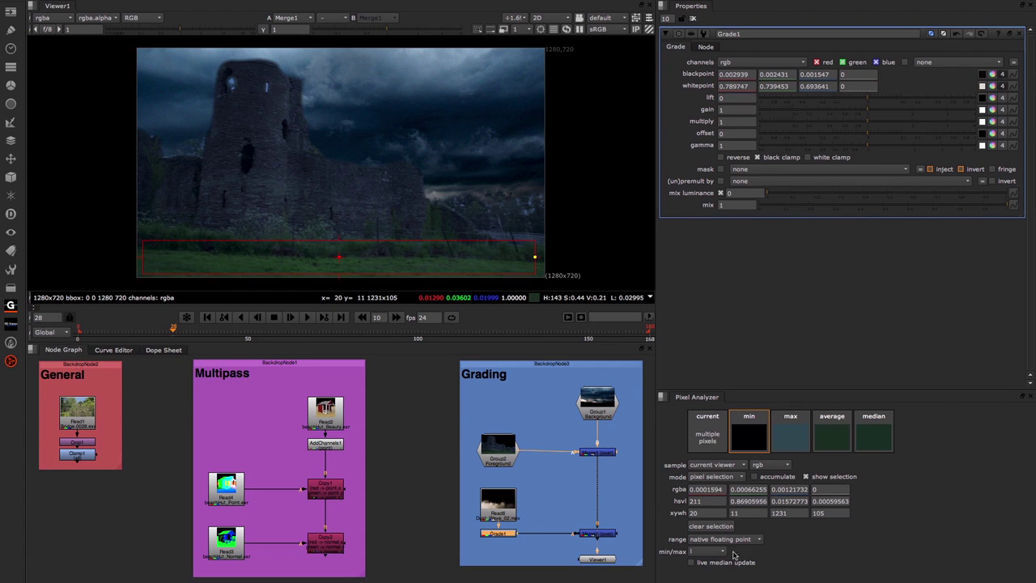
{"action": "left_click", "coordinate": [711, 527]}
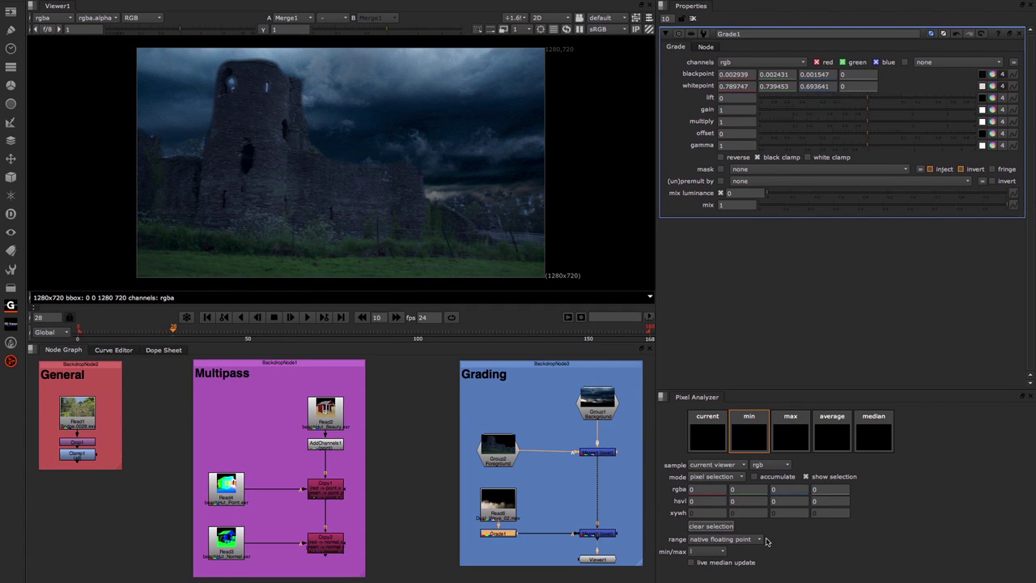
{"action": "left_click", "coordinate": [707, 477]}
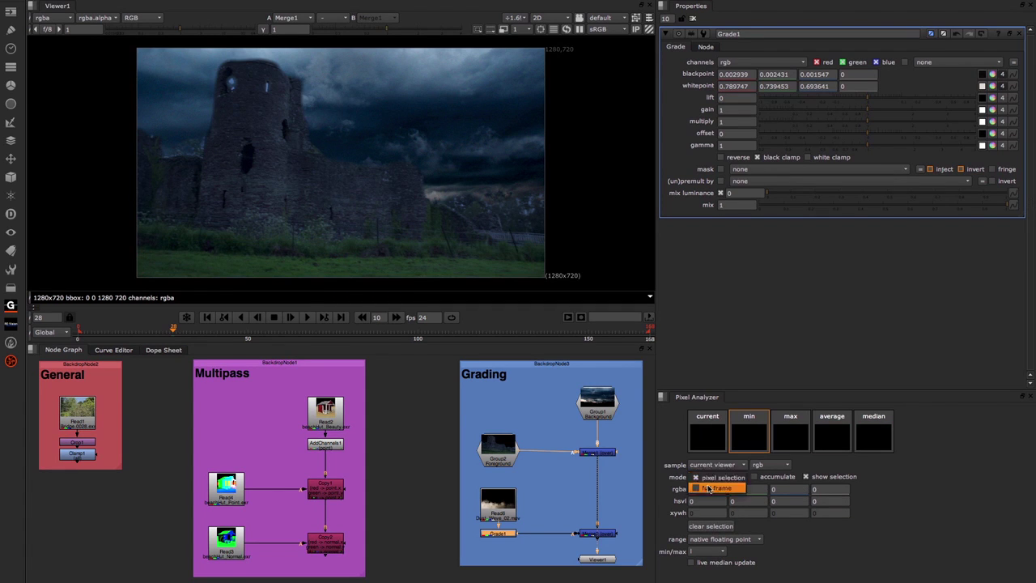
{"action": "left_click", "coordinate": [709, 489]}
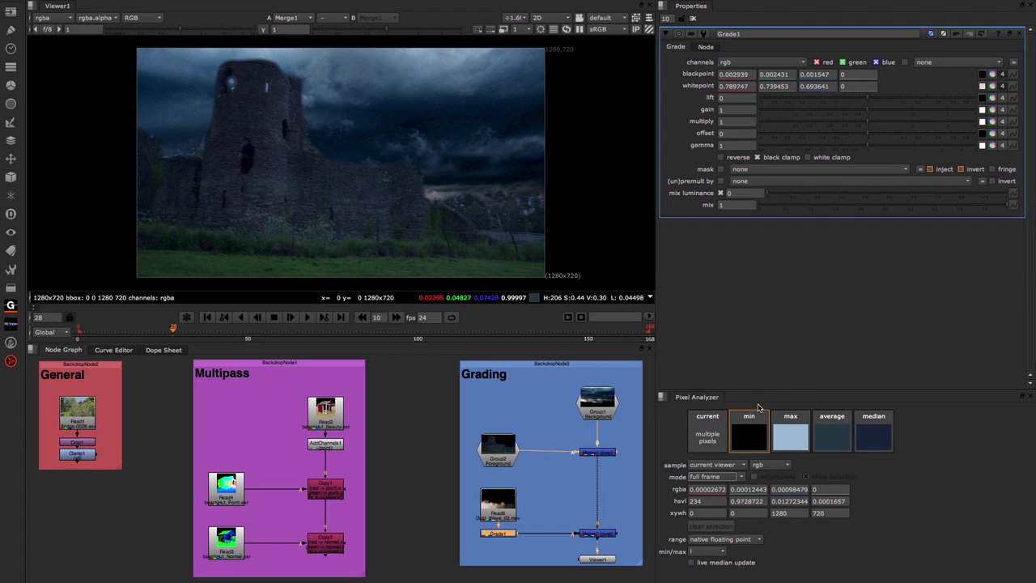
- Set Grade1 lift to 0.000027/0.000124/0.000985 and gain to 0.378611/0.525343/0.677129 from the castle's min/max
{"action": "left_click_drag", "start_coordinate": [749, 442], "coordinate": [982, 105]}
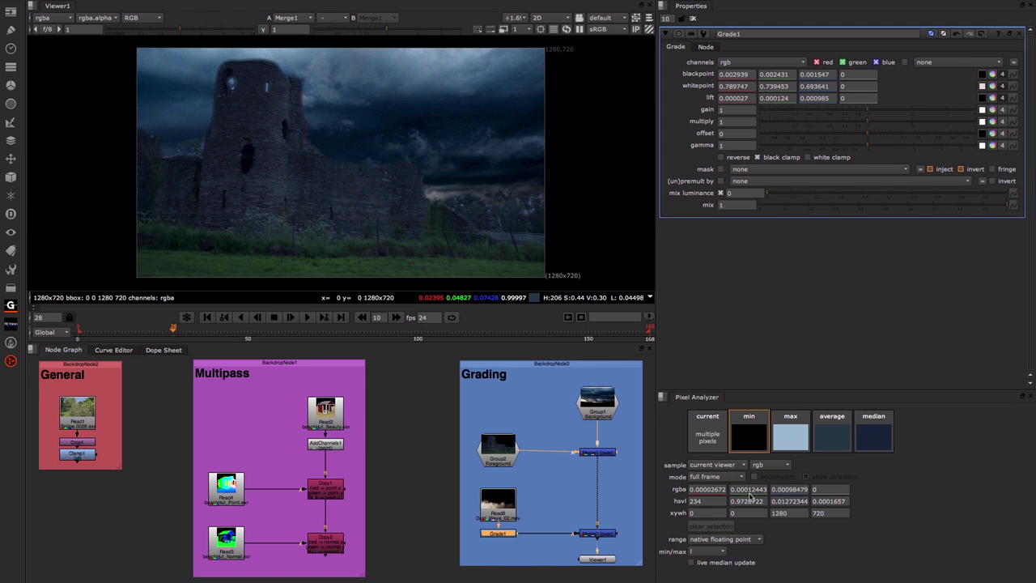
{"action": "left_click_drag", "start_coordinate": [791, 437], "coordinate": [985, 111]}
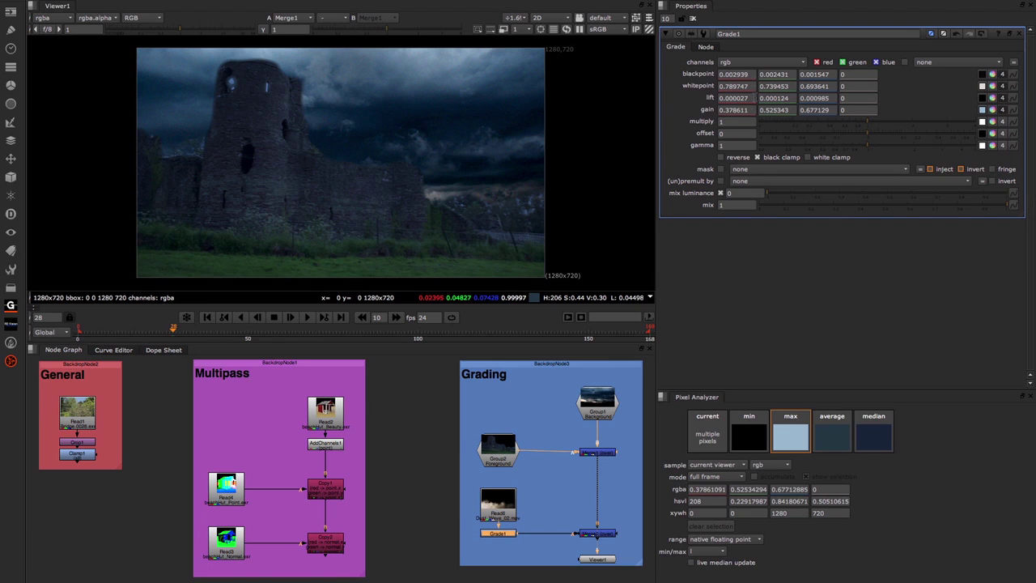
{"action": "left_click", "coordinate": [599, 559]}
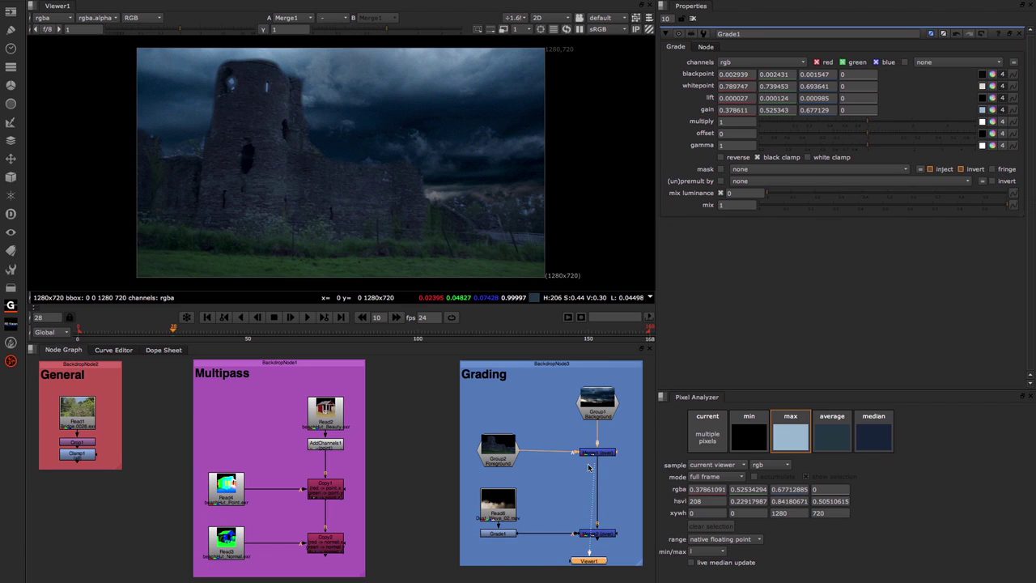
- View Grade1's smoke on its own and disable the grade to see the original
{"action": "left_click_drag", "start_coordinate": [599, 542], "coordinate": [497, 535]}
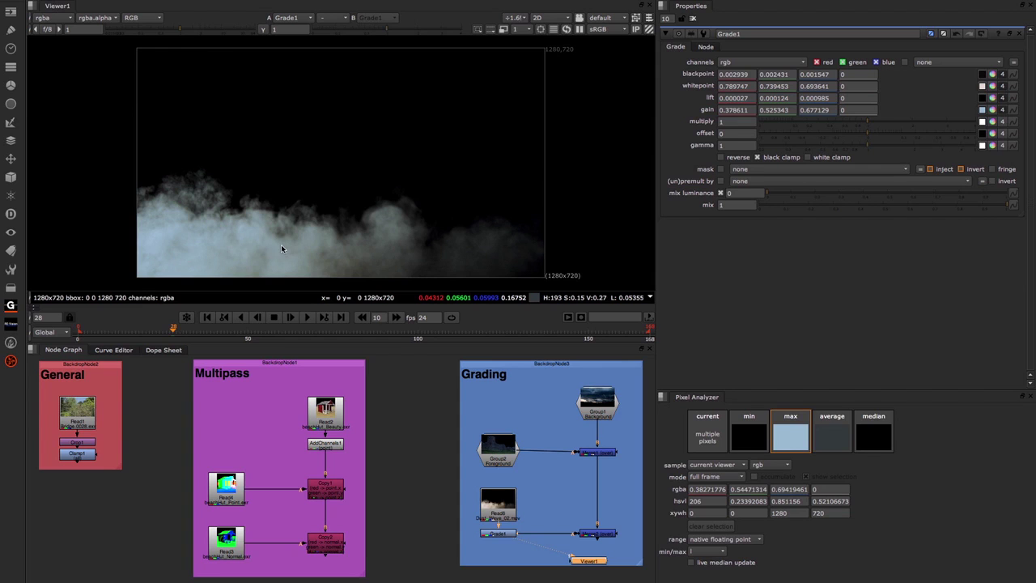
{"action": "left_click", "coordinate": [499, 534]}
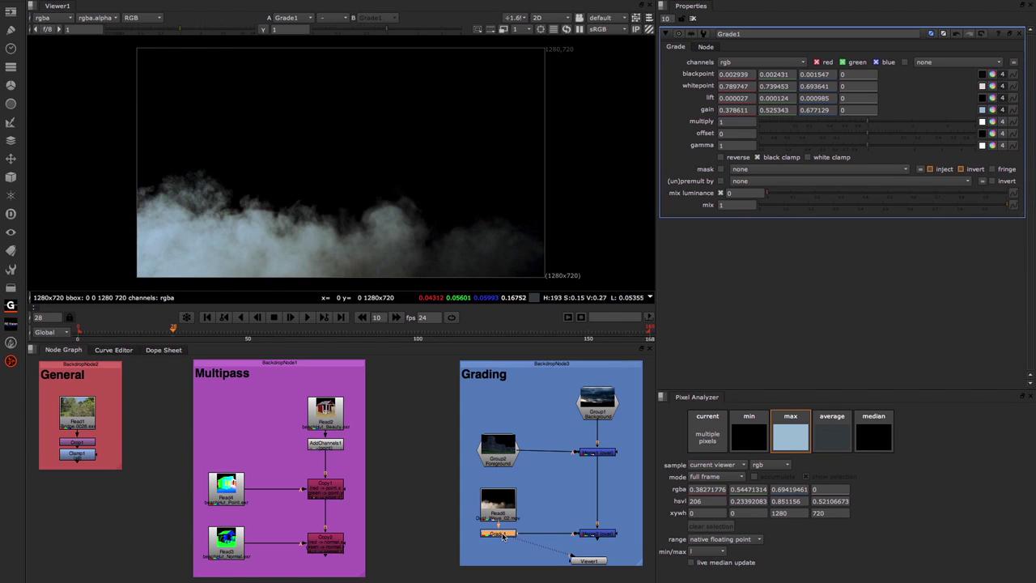
{"action": "key", "text": "d"}
{"action": "key", "text": "d"}
{"action": "key", "text": "d"}
- View the smoke composited over the castle, toggling Grade1 off and on to compare
{"action": "left_click_drag", "start_coordinate": [521, 543], "coordinate": [596, 536]}
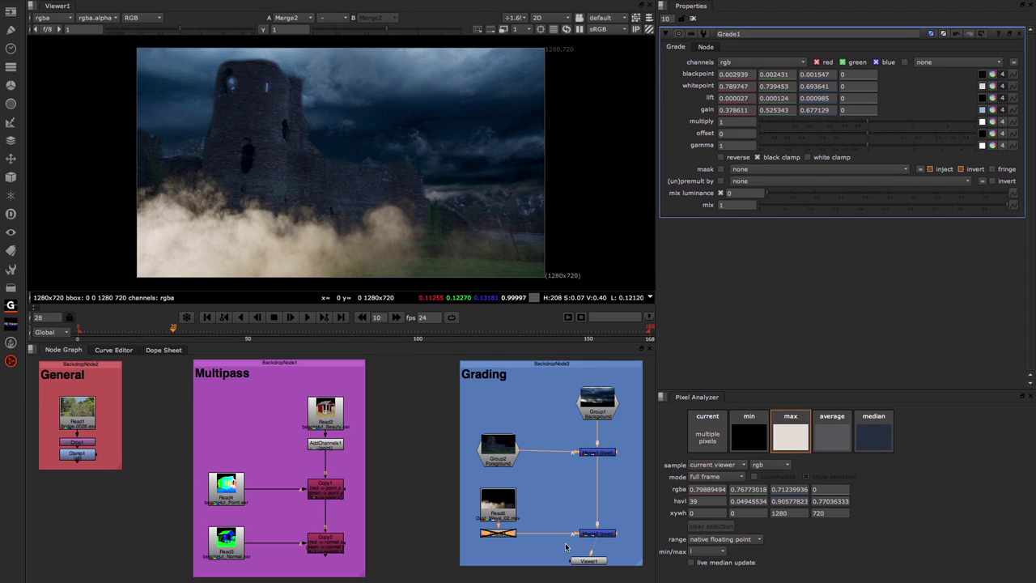
{"action": "key", "text": "d"}
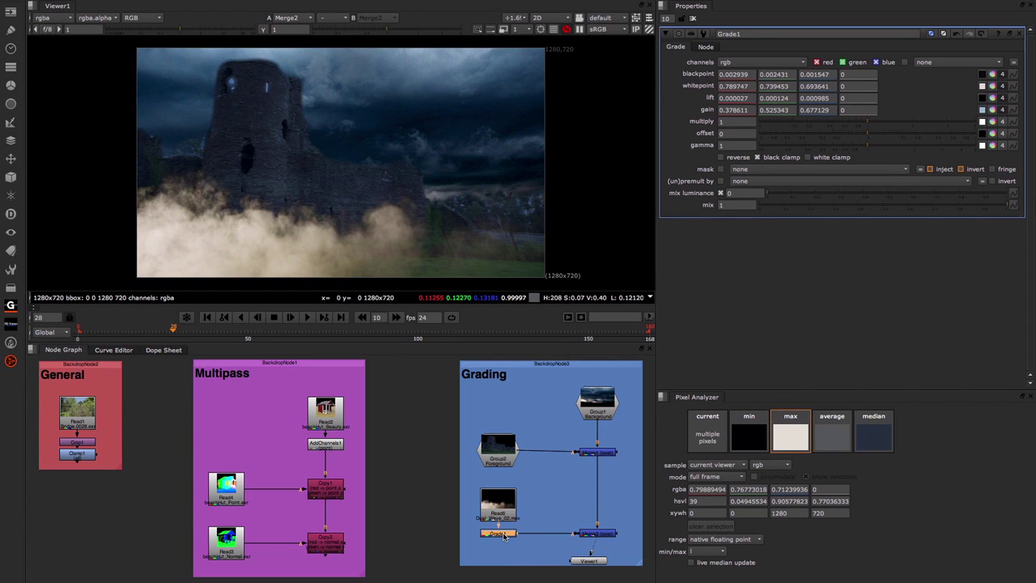
{"action": "key", "text": "d"}
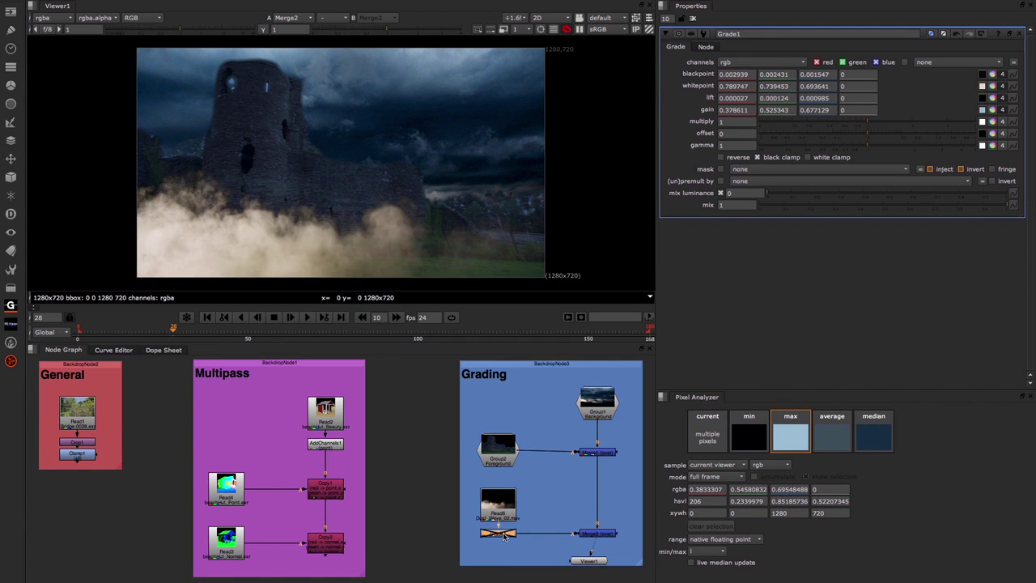
{"action": "key", "text": "d"}
{"action": "key", "text": "d"}
{"action": "key", "text": "d"}
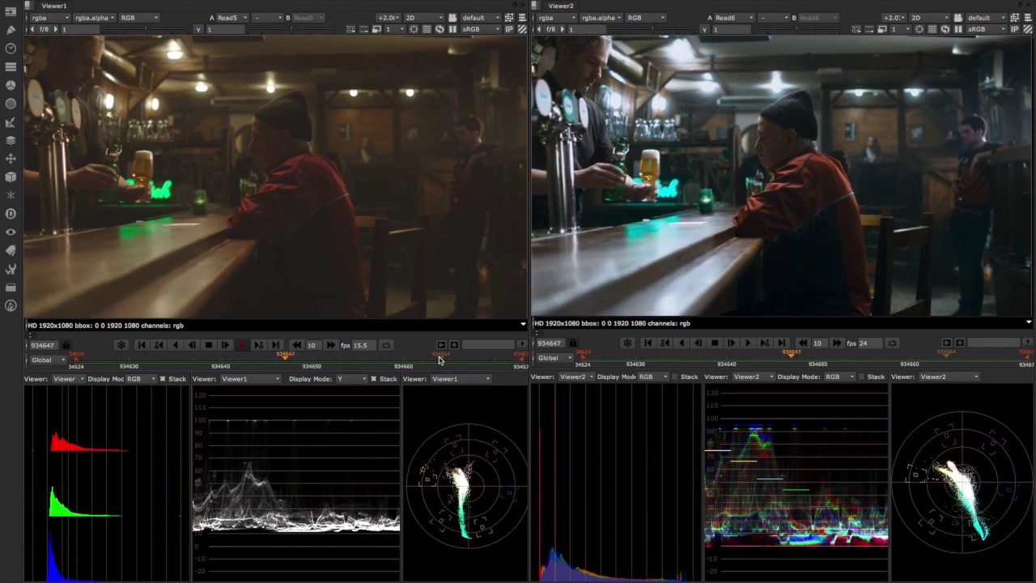
- Stop playback, stack the waveform into R/G/B parades, and view the graded Read6 footage
{"action": "key", "text": "k"}
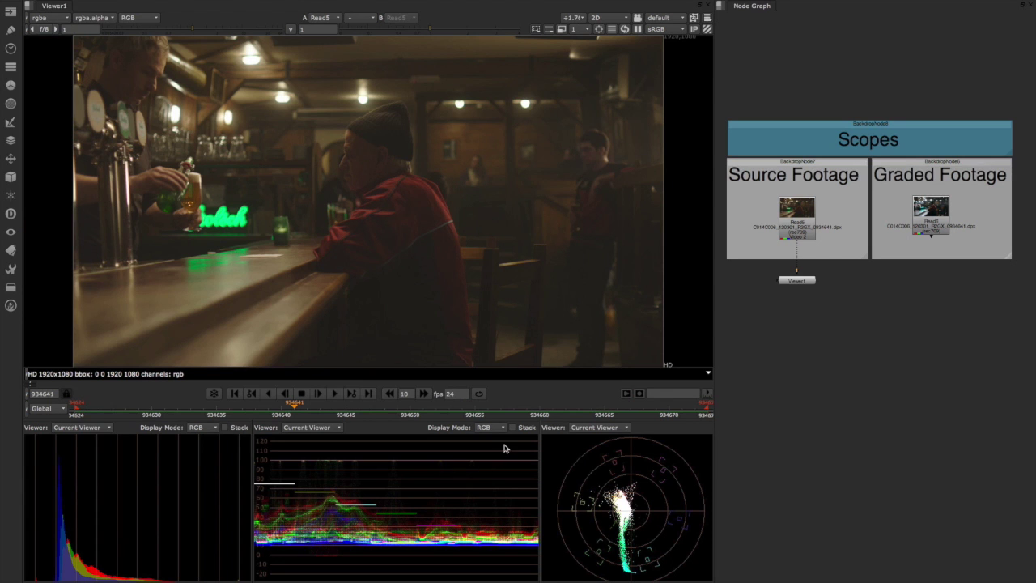
{"action": "left_click", "coordinate": [513, 427]}
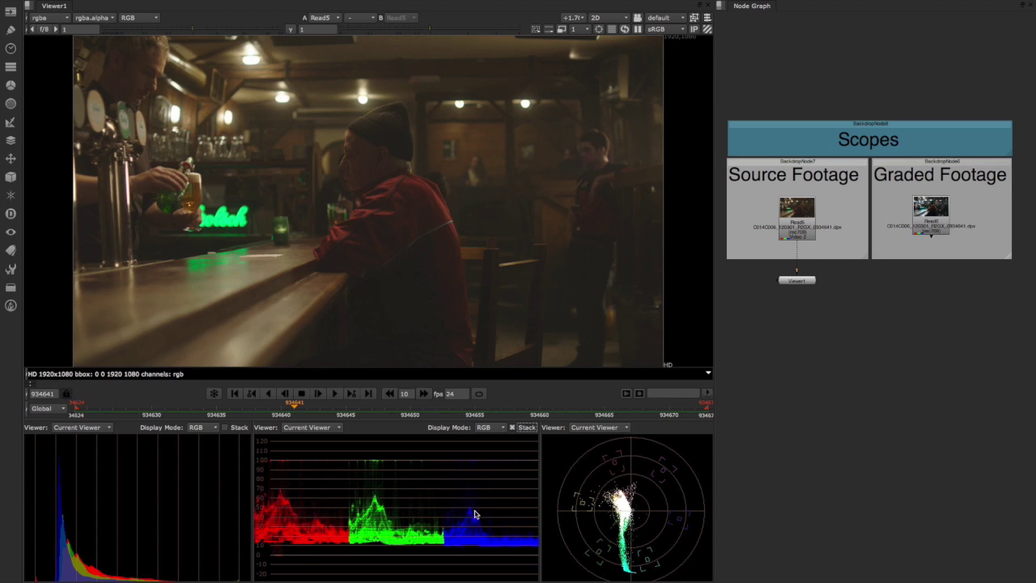
{"action": "left_click_drag", "start_coordinate": [797, 269], "coordinate": [933, 218]}
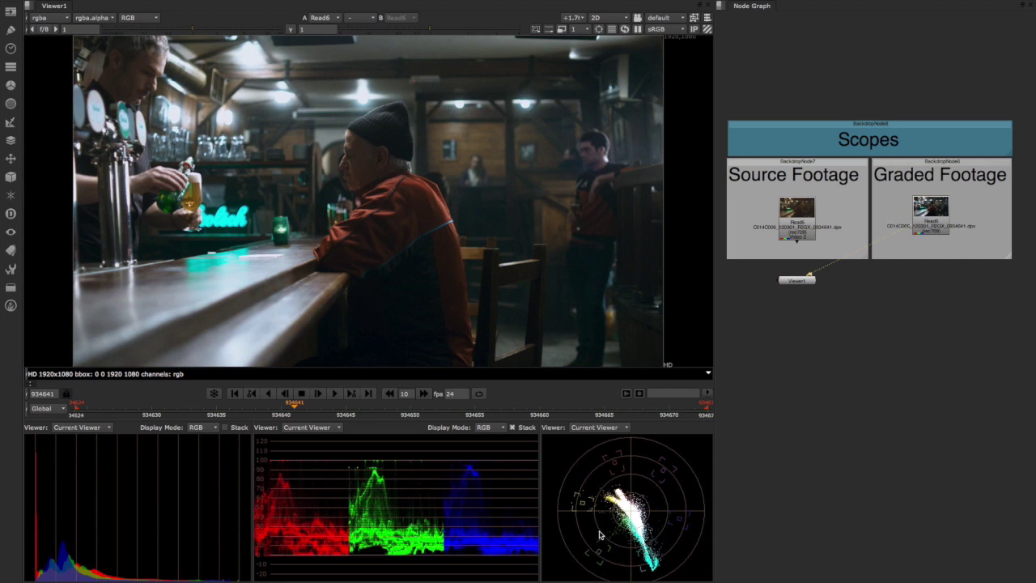